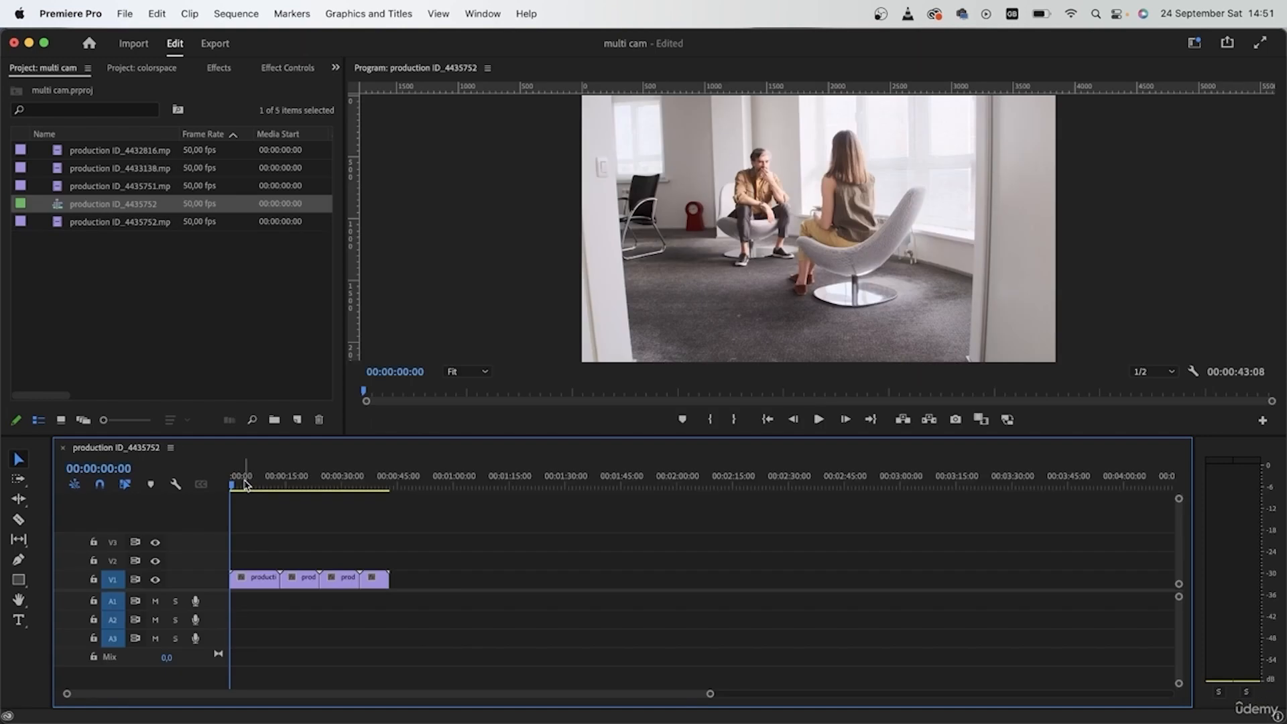
Step: Trim about 8 seconds off the start of the first clip and move the last clip between the second and third clips
drag(235, 477, 251, 478)
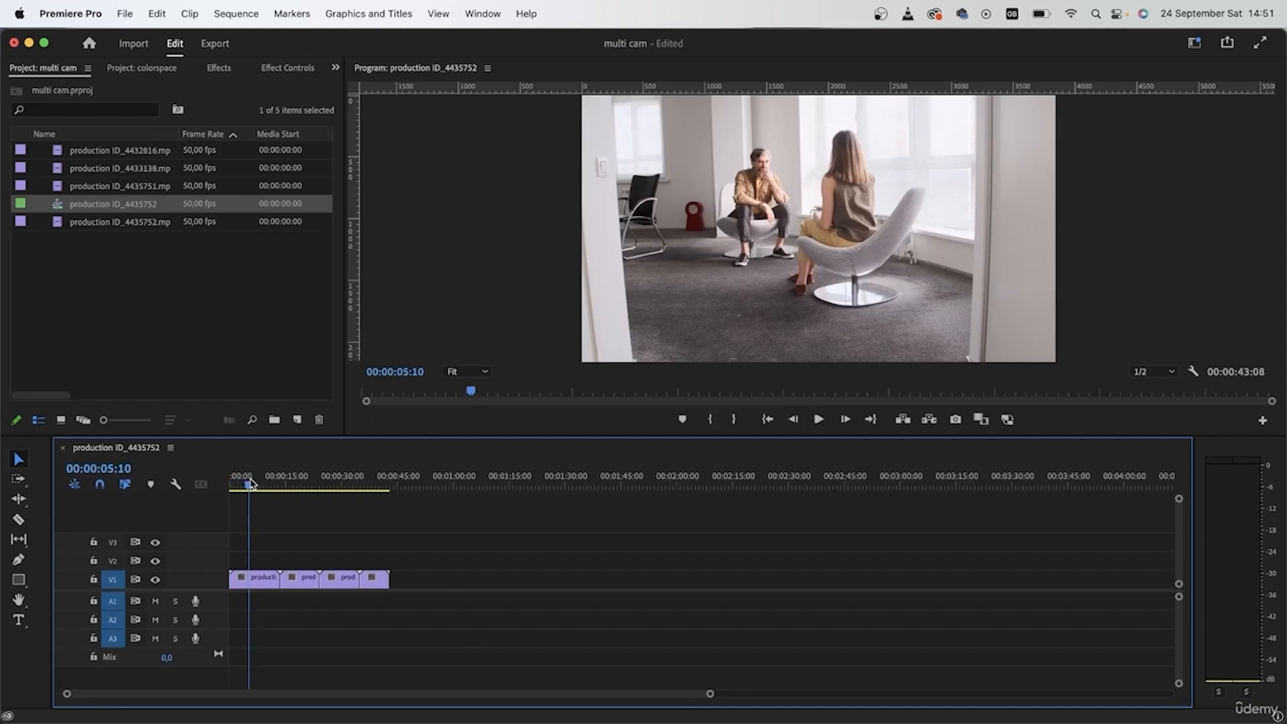
drag(231, 580, 270, 583)
drag(383, 584, 305, 581)
Step: Scrub through the rearranged sequence, return to its start and play back the opening clips
drag(268, 488, 353, 498)
key(Home)
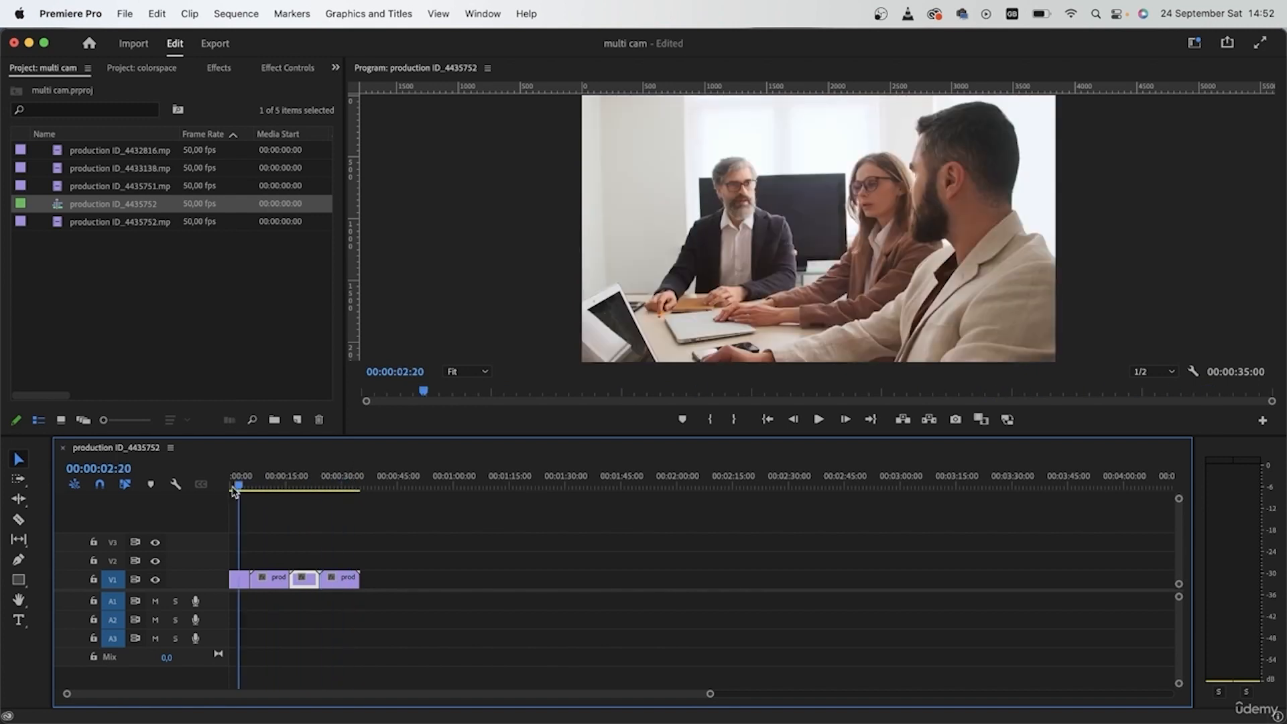
key(space)
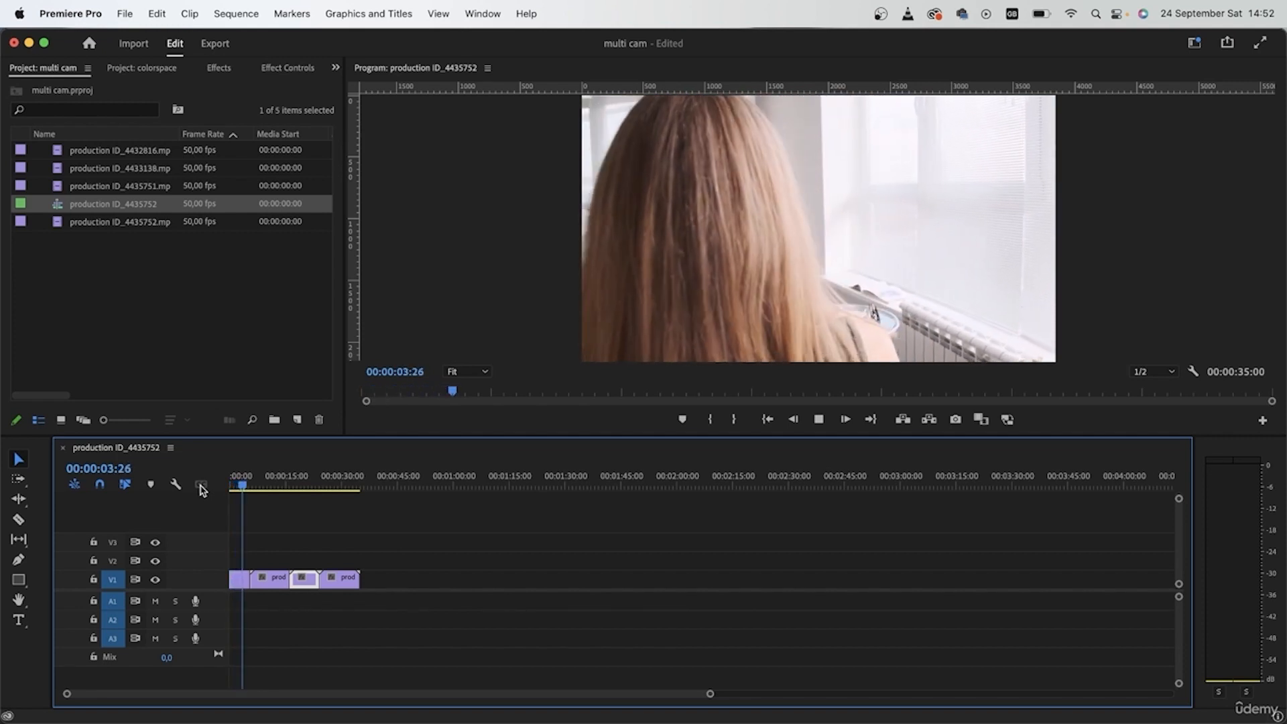
click(250, 486)
drag(251, 487, 267, 513)
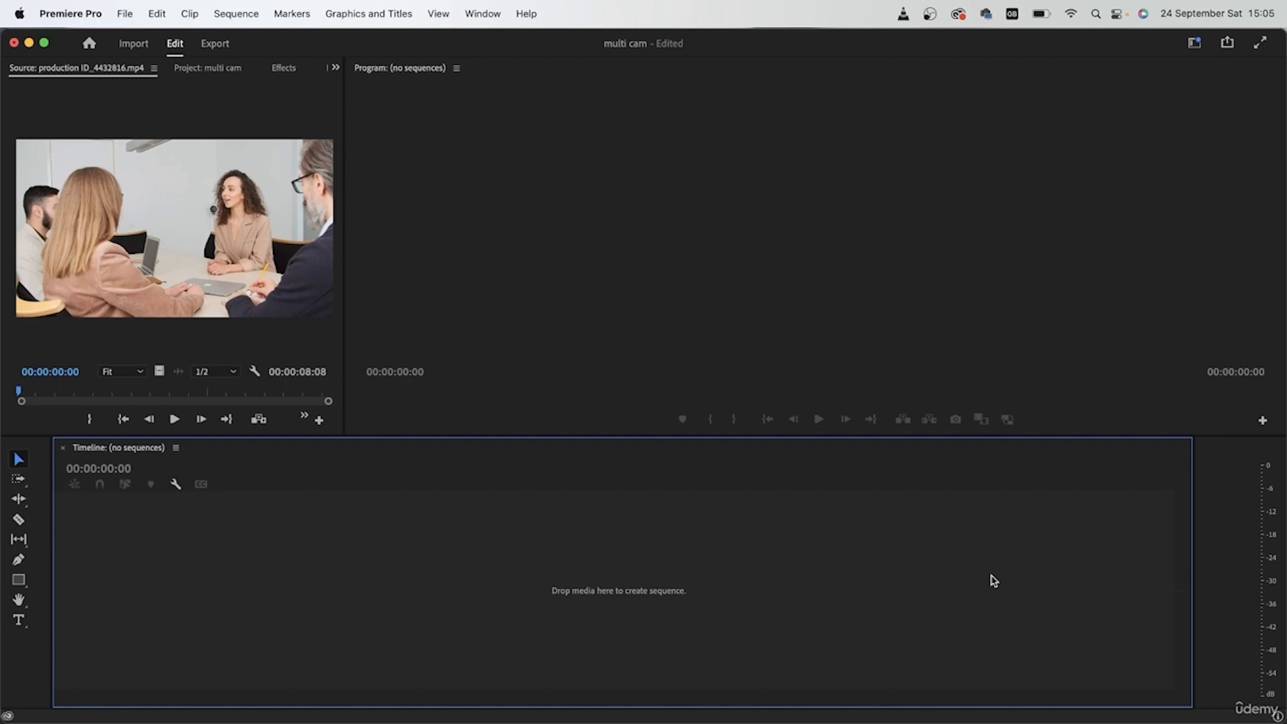
Step: Open production ID_4432816.mp4 in the source monitor, scrub through it, and mark its In and Out points
click(190, 68)
click(132, 256)
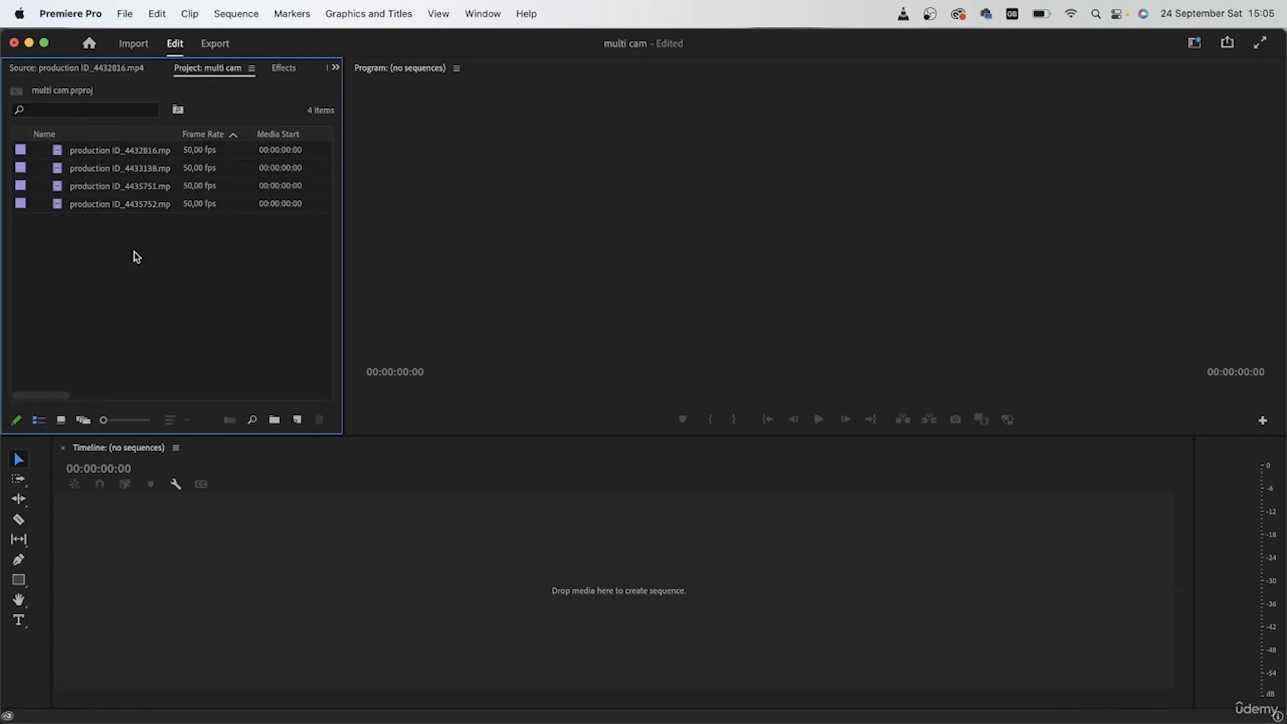
double_click(68, 156)
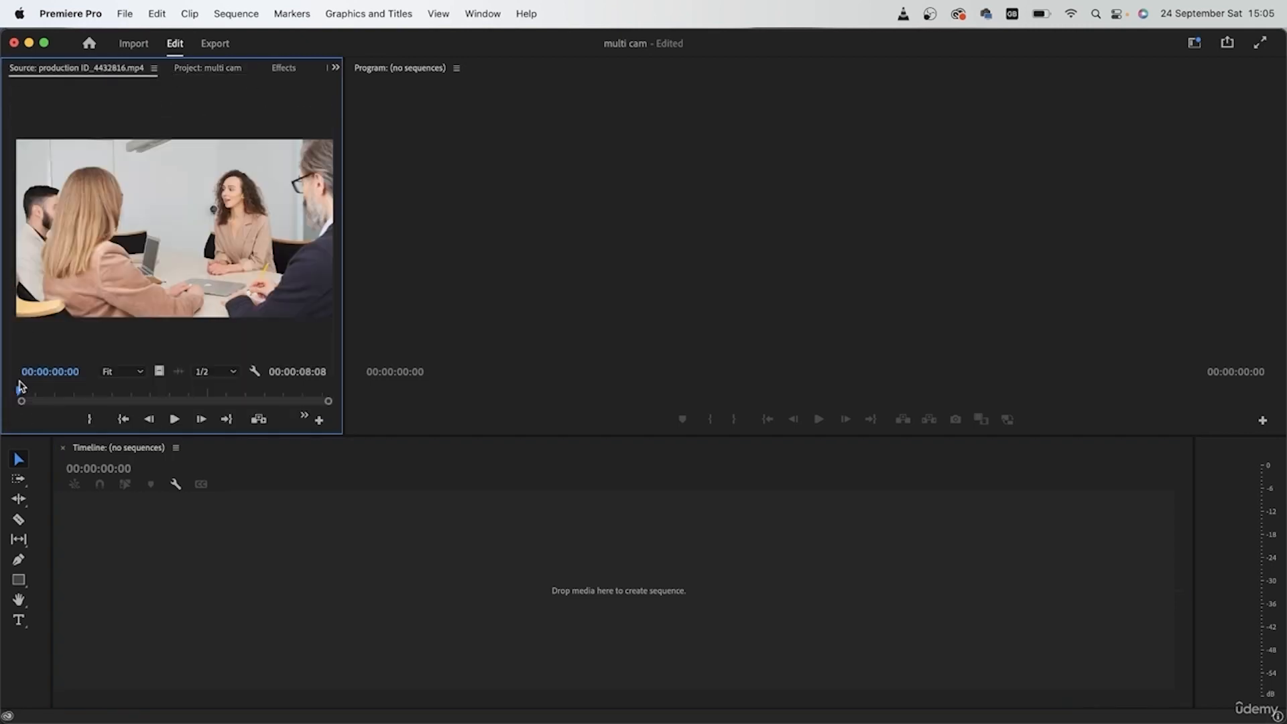
mouse_move(29, 391)
mouse_down()
mouse_move(328, 393)
mouse_move(17, 392)
mouse_up()
click(137, 396)
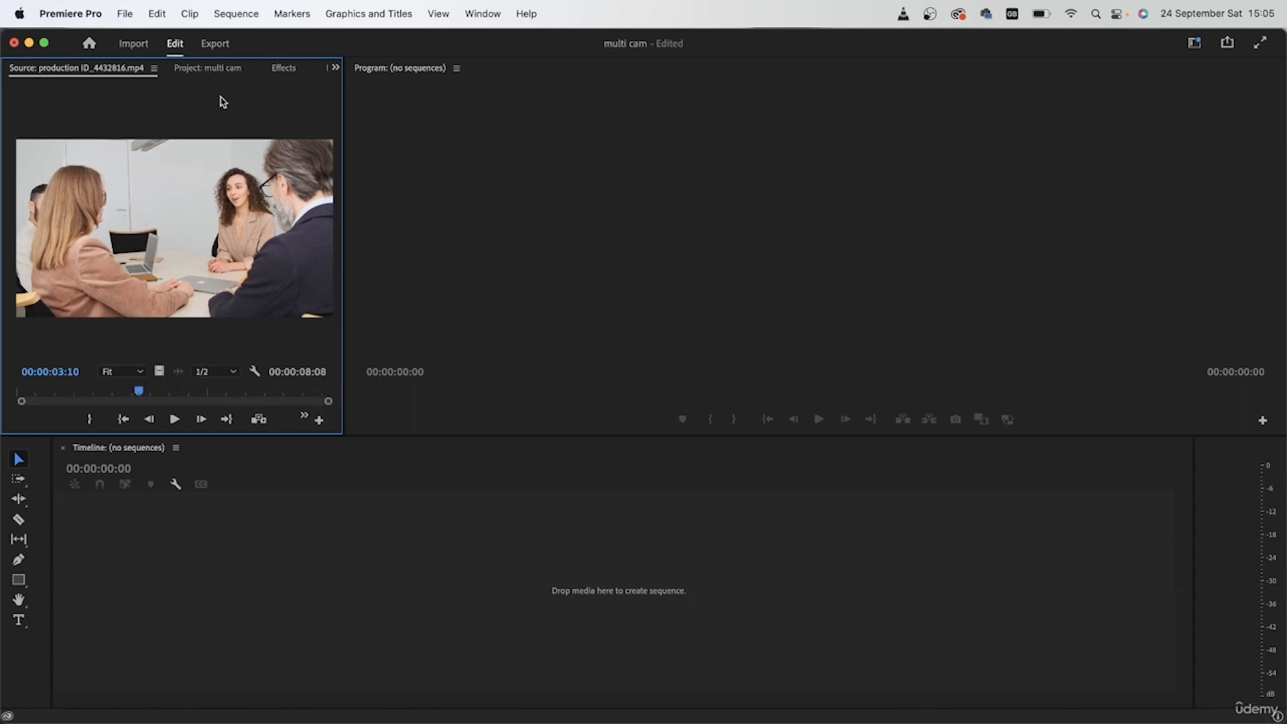
click(109, 401)
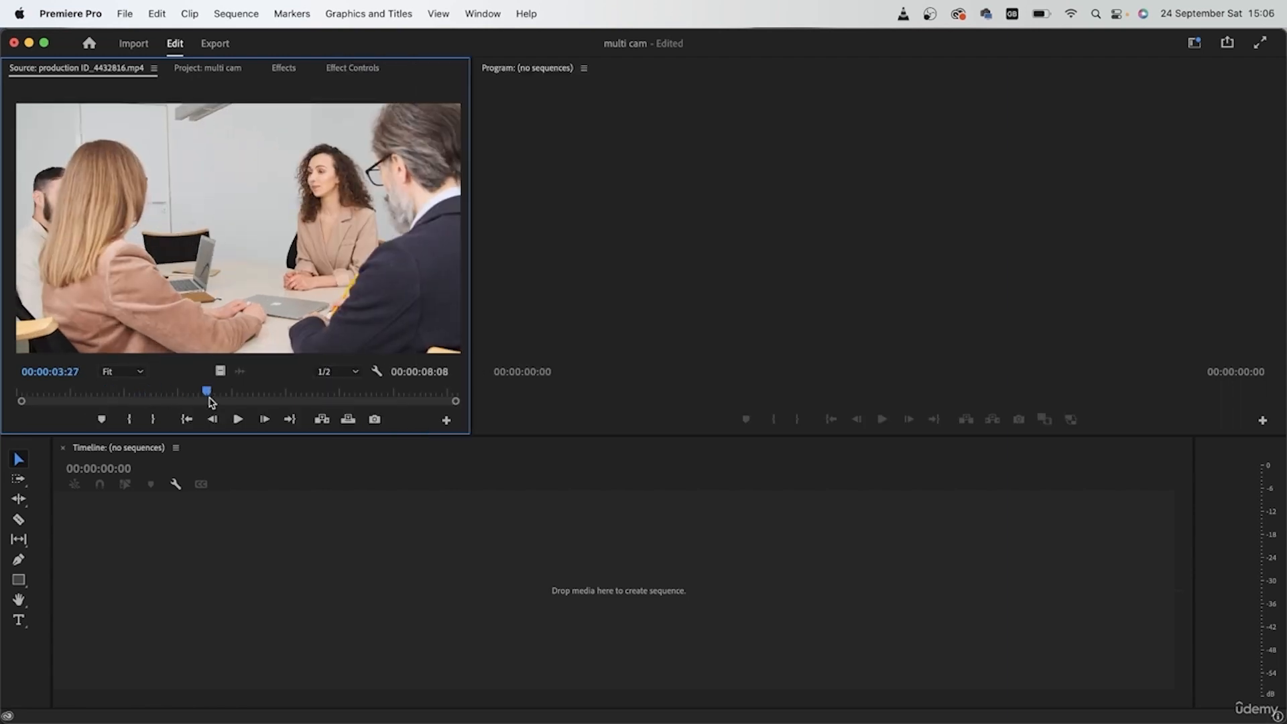
drag(208, 395, 362, 390)
click(130, 419)
click(171, 419)
Step: Open production ID_4433138.mp4 in the source monitor and mark an In point about a third of the way through
click(208, 67)
double_click(80, 169)
click(179, 391)
click(130, 419)
Step: Open production ID_4435751.mp4 in the source monitor and mark In at 00:00:03:46 and Out at 00:00:06:19
click(233, 72)
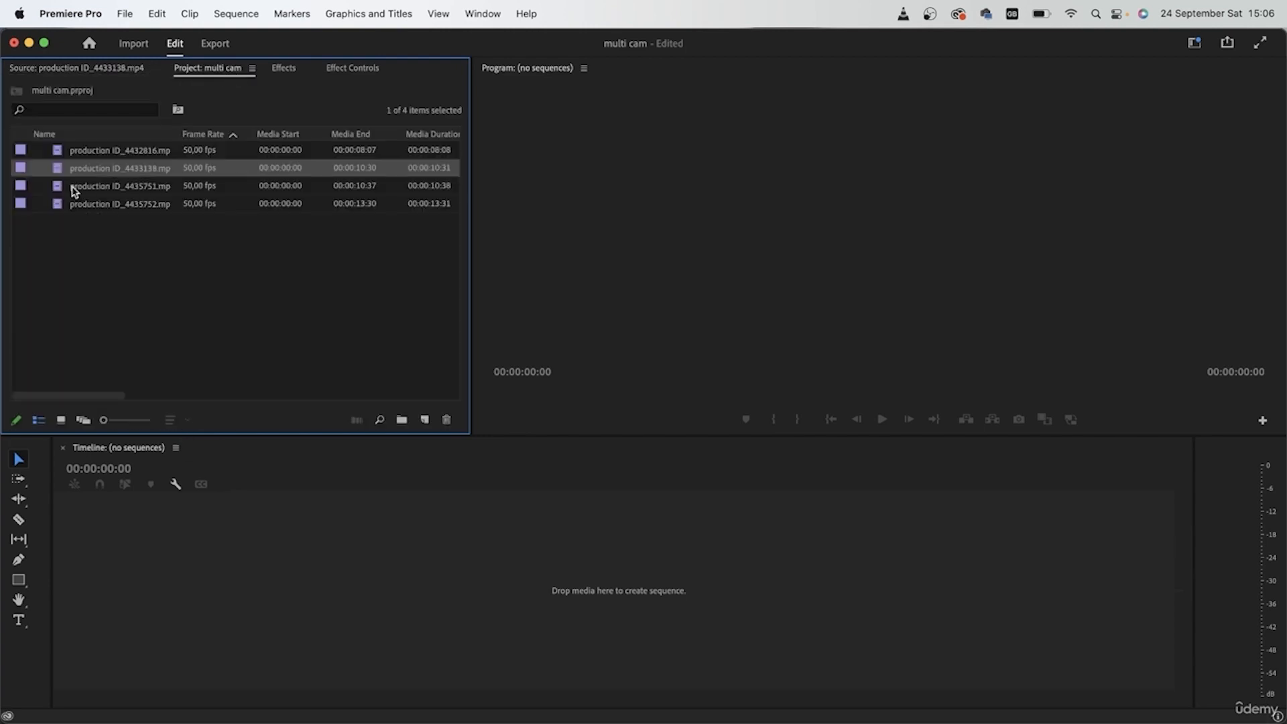
double_click(77, 187)
click(176, 390)
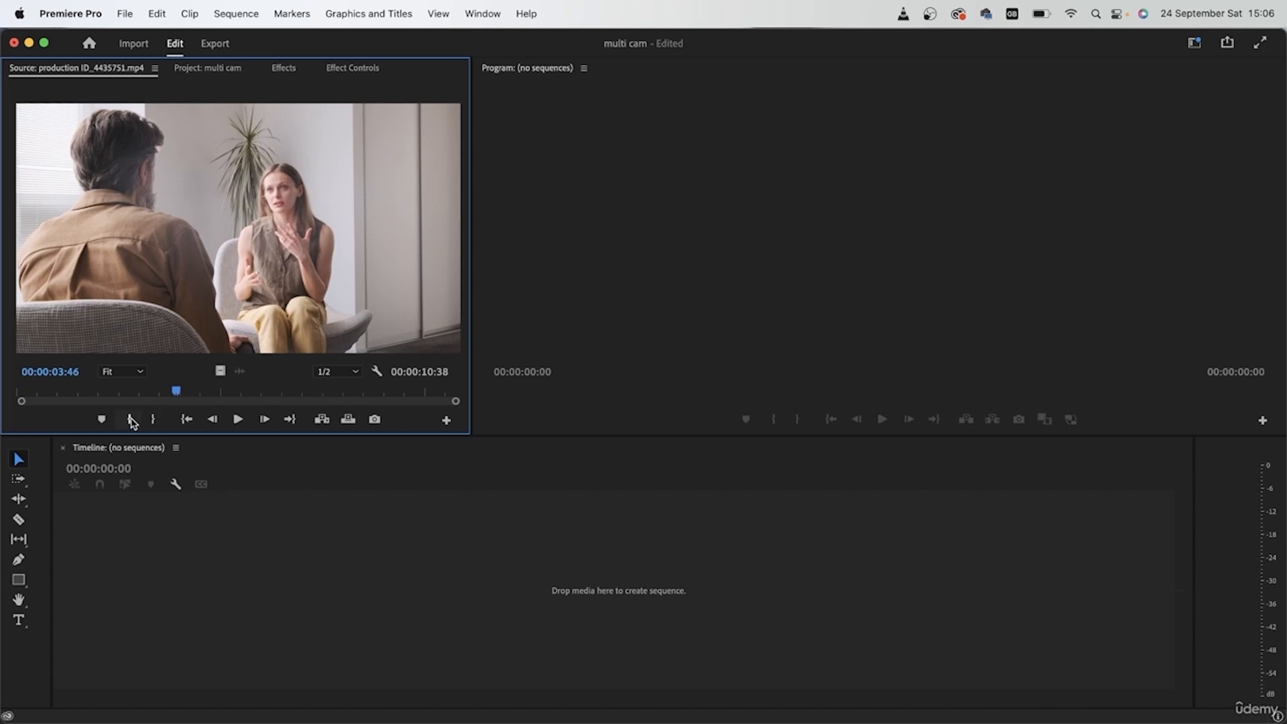
click(132, 420)
click(169, 420)
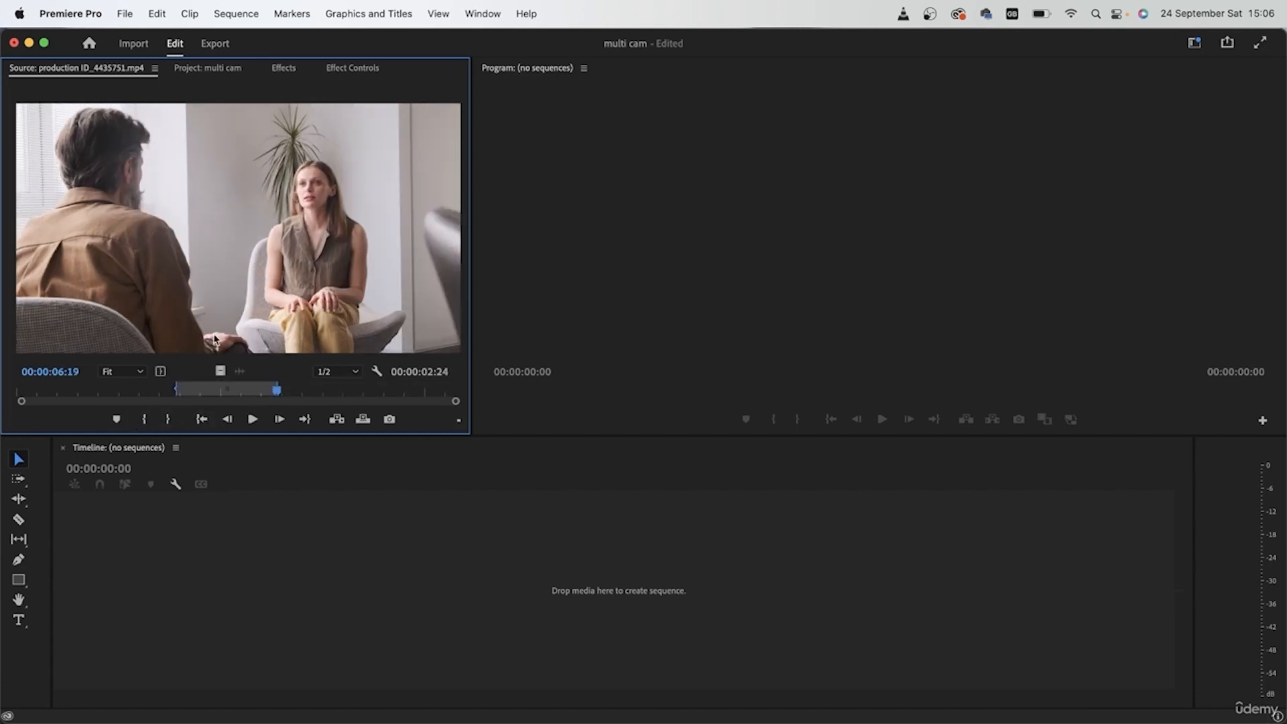
Step: Create a multi-camera source sequence from all four production clips, synchronized by In Points, with the name suffix "Multicam method 1"
click(218, 69)
double_click(87, 207)
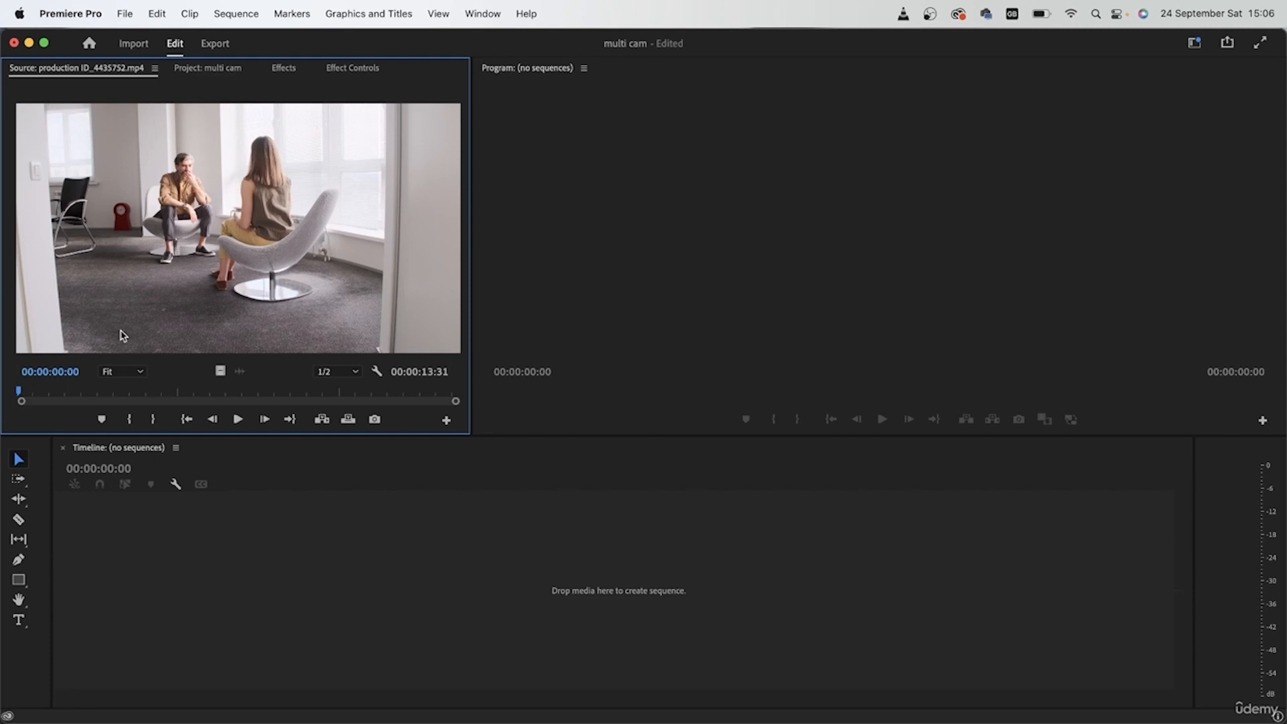
click(213, 70)
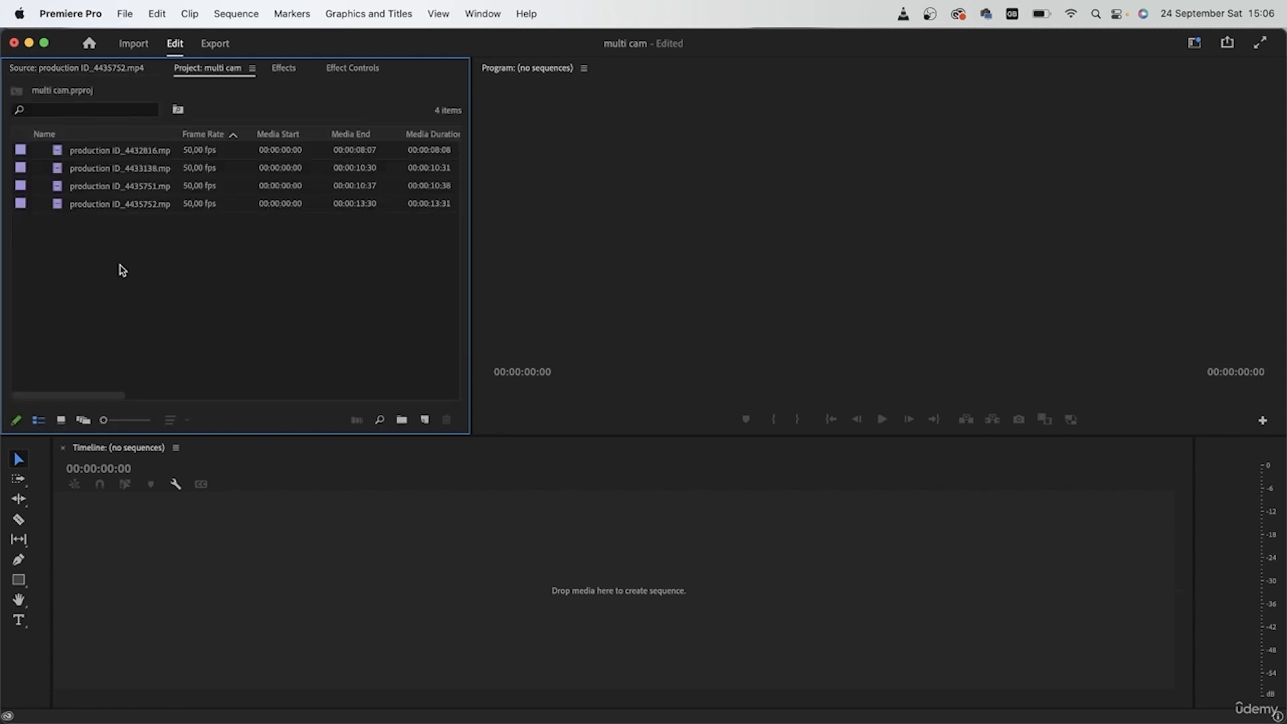
drag(228, 309, 75, 150)
right_click(111, 172)
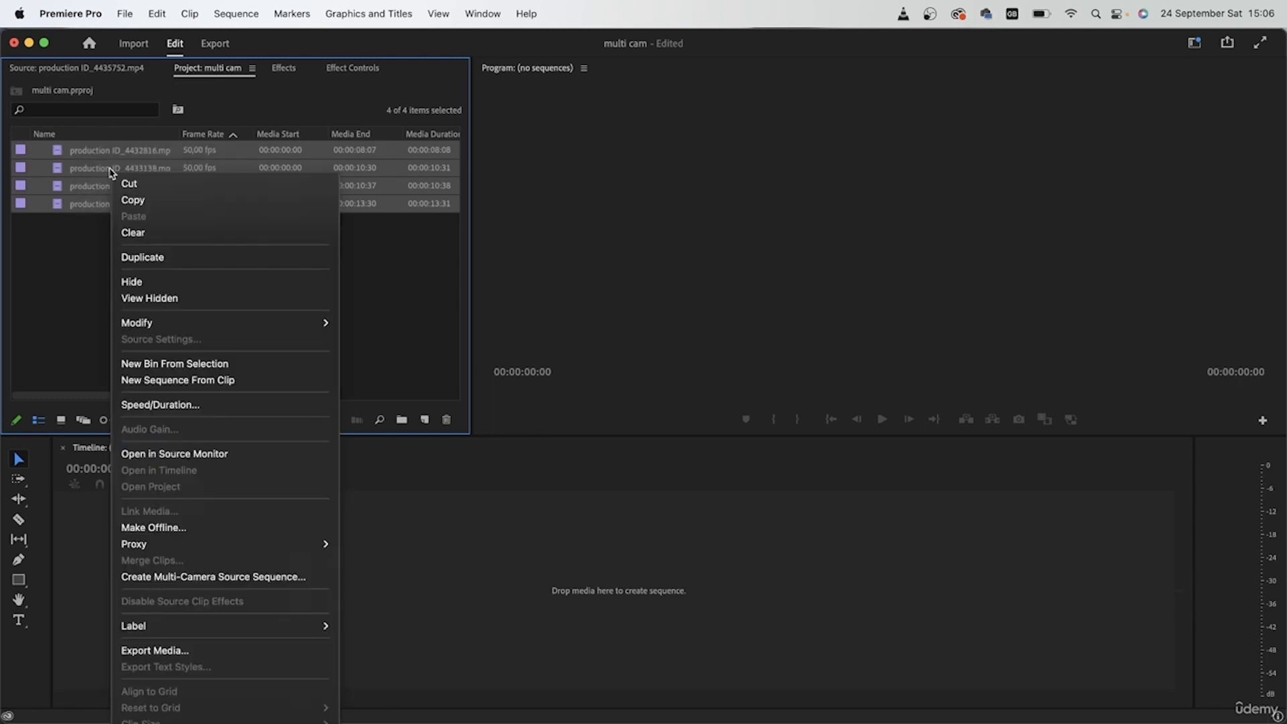
click(173, 577)
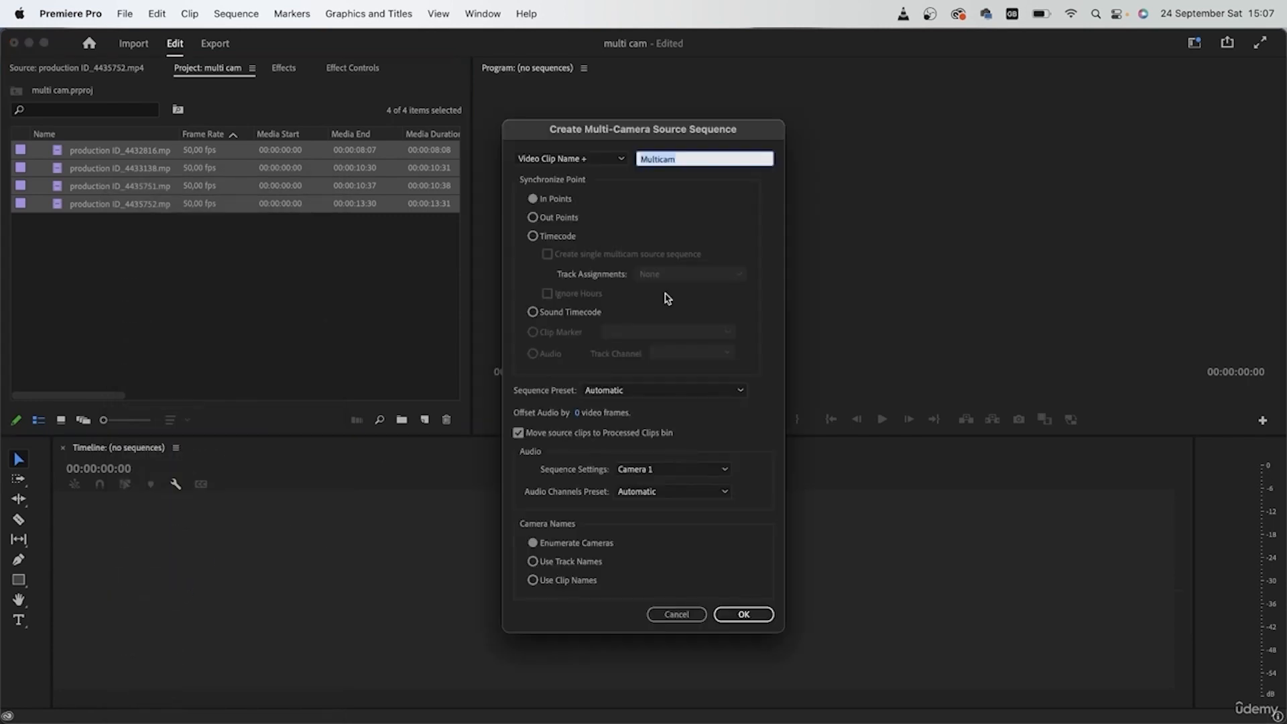
drag(770, 90, 581, 93)
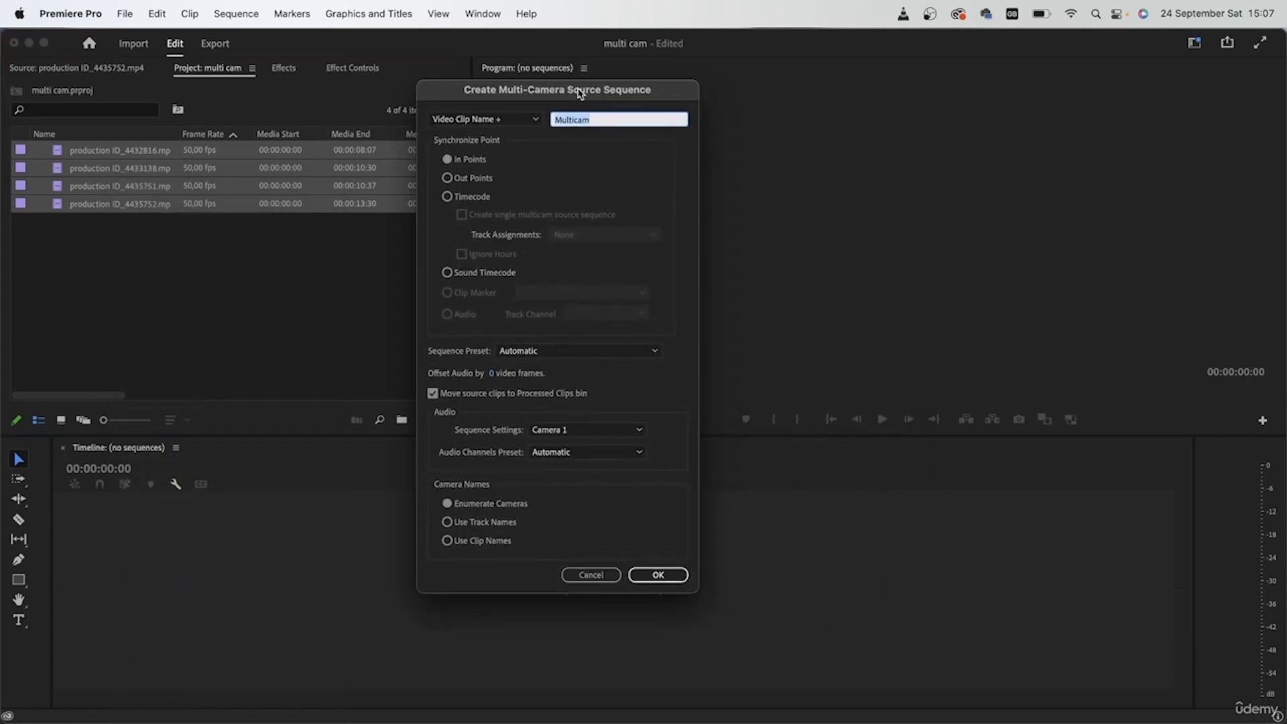
click(618, 120)
text(method 1)
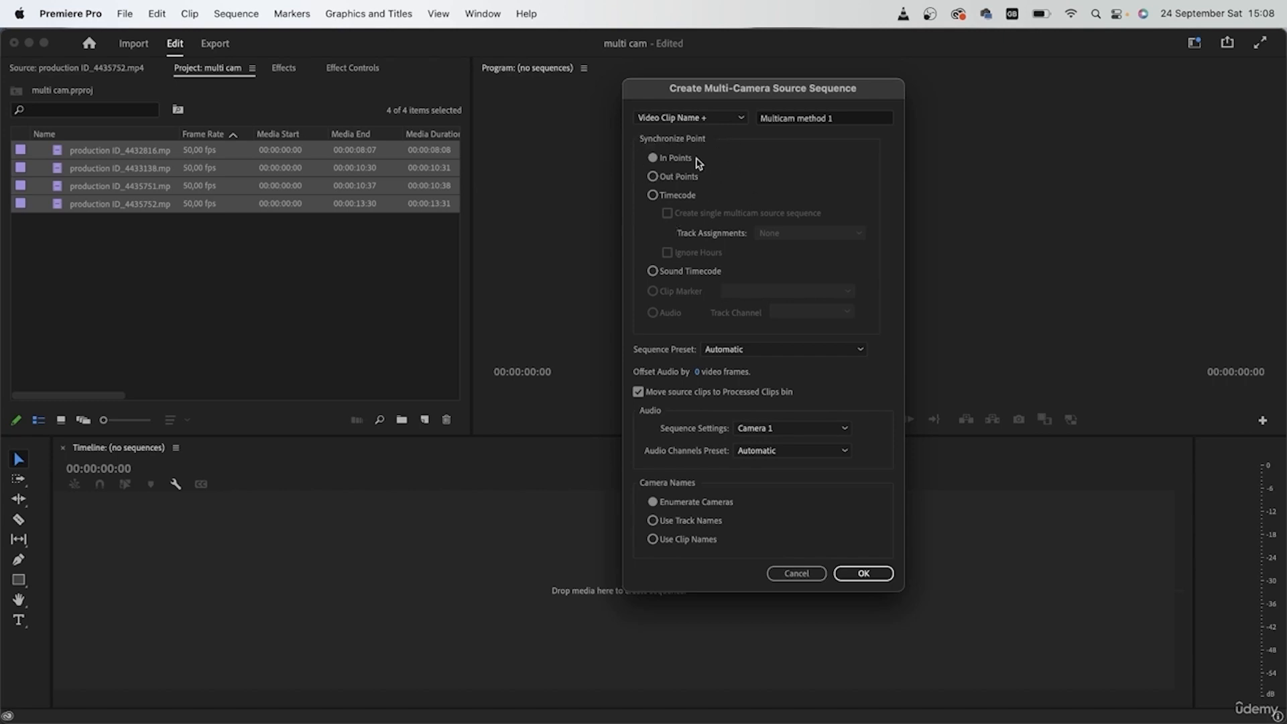
click(863, 573)
Step: Rename the multi-camera source sequence as "multticam method 1"
click(124, 170)
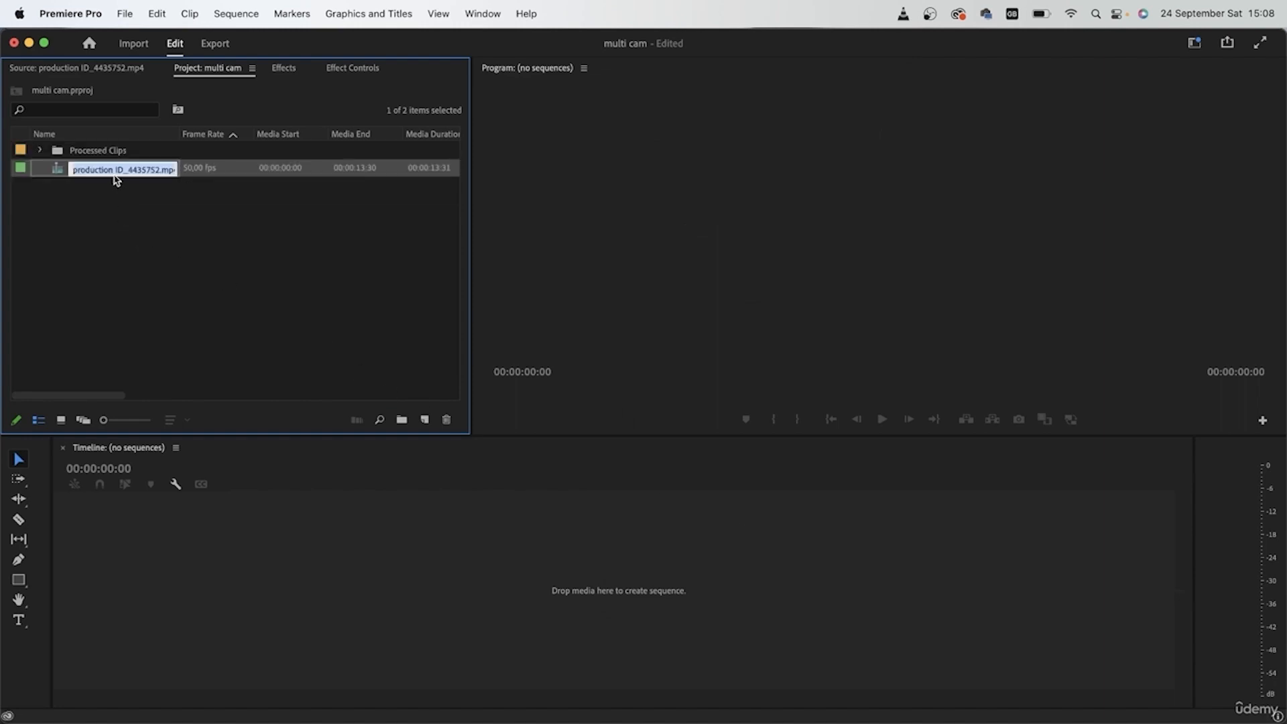
text(mu)
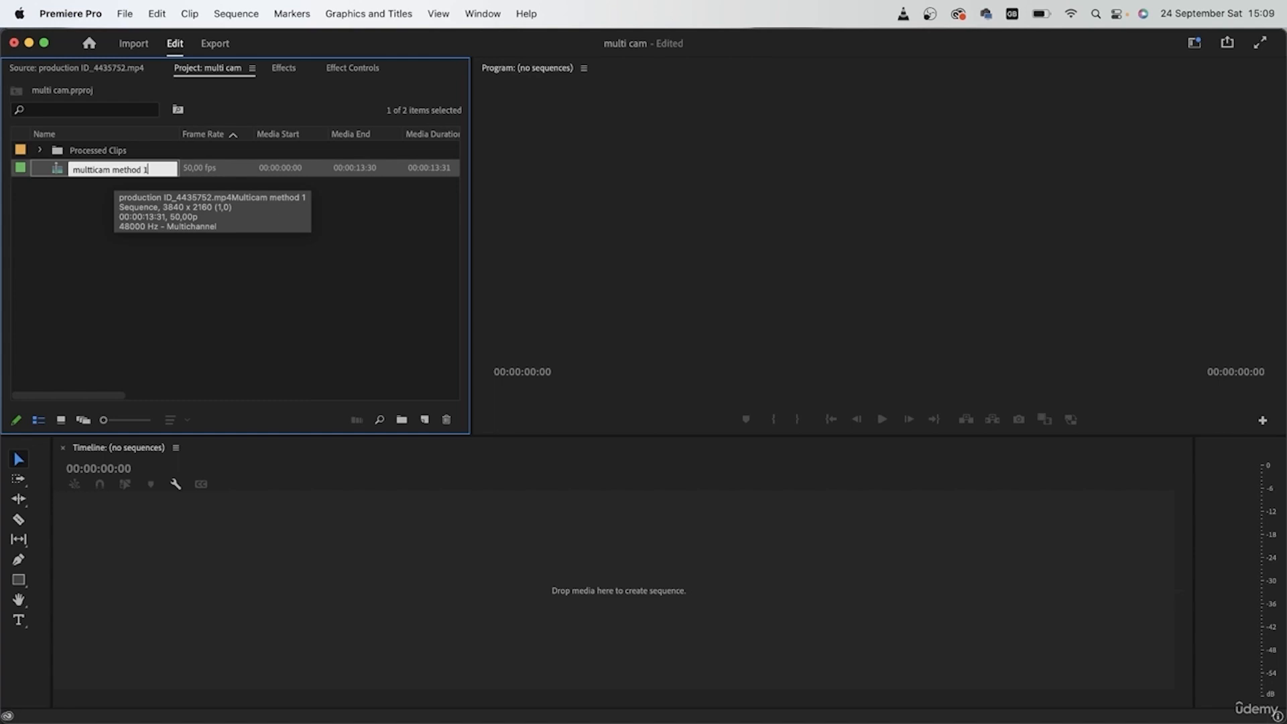
text(ltticam method 1)
click(219, 273)
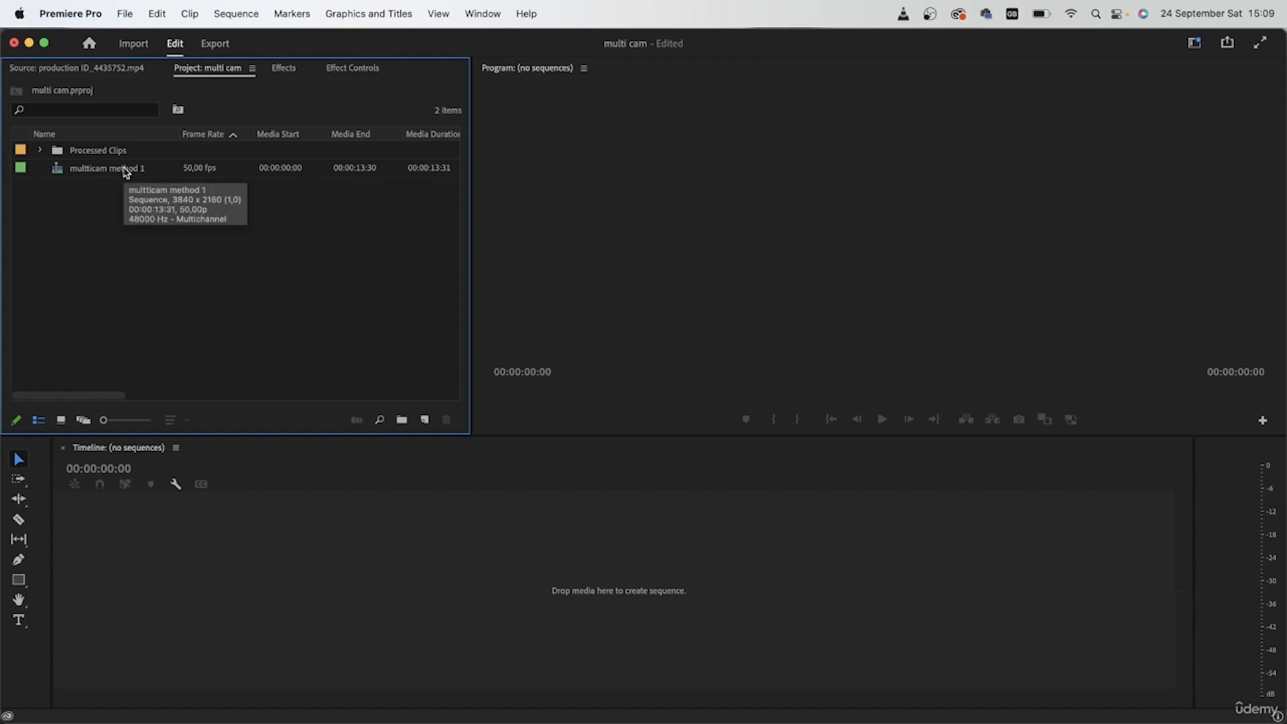
Step: Create a new sequence from the multticam method 1 source sequence
click(93, 174)
right_click(98, 174)
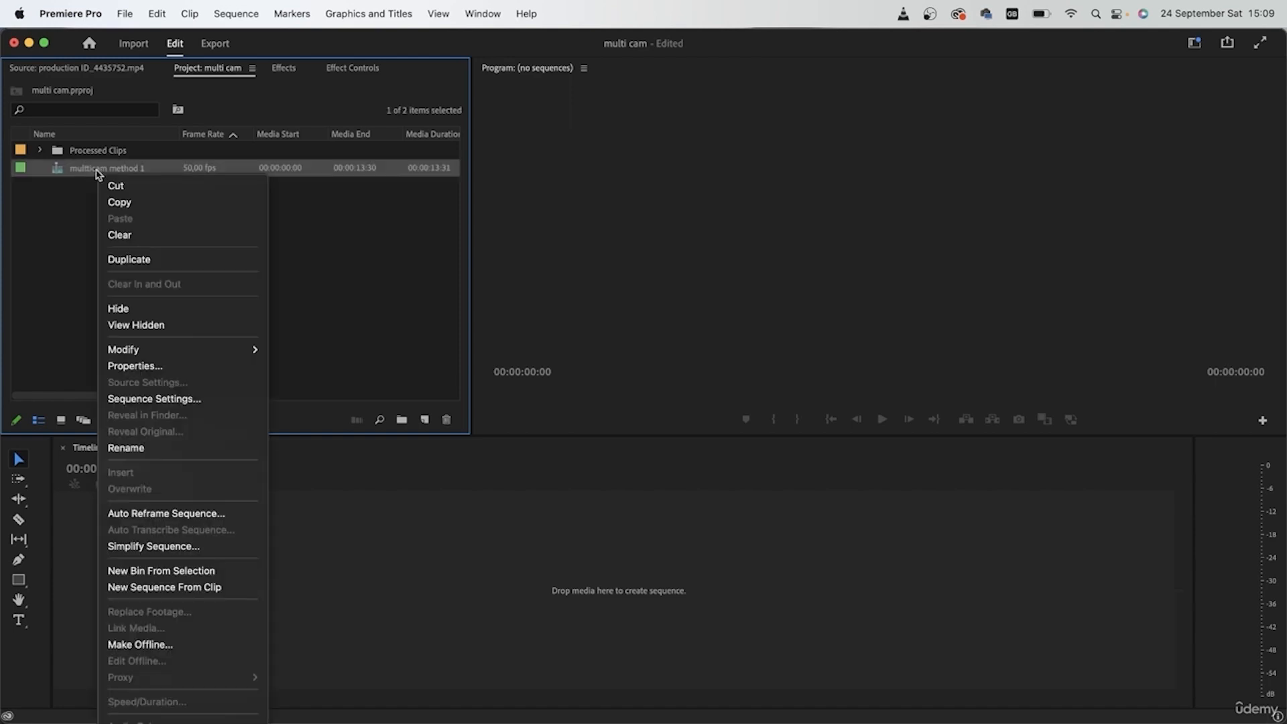
click(213, 589)
Step: Return the playhead to the sequence start and switch the program monitor to Multi-Camera view
drag(253, 482, 231, 483)
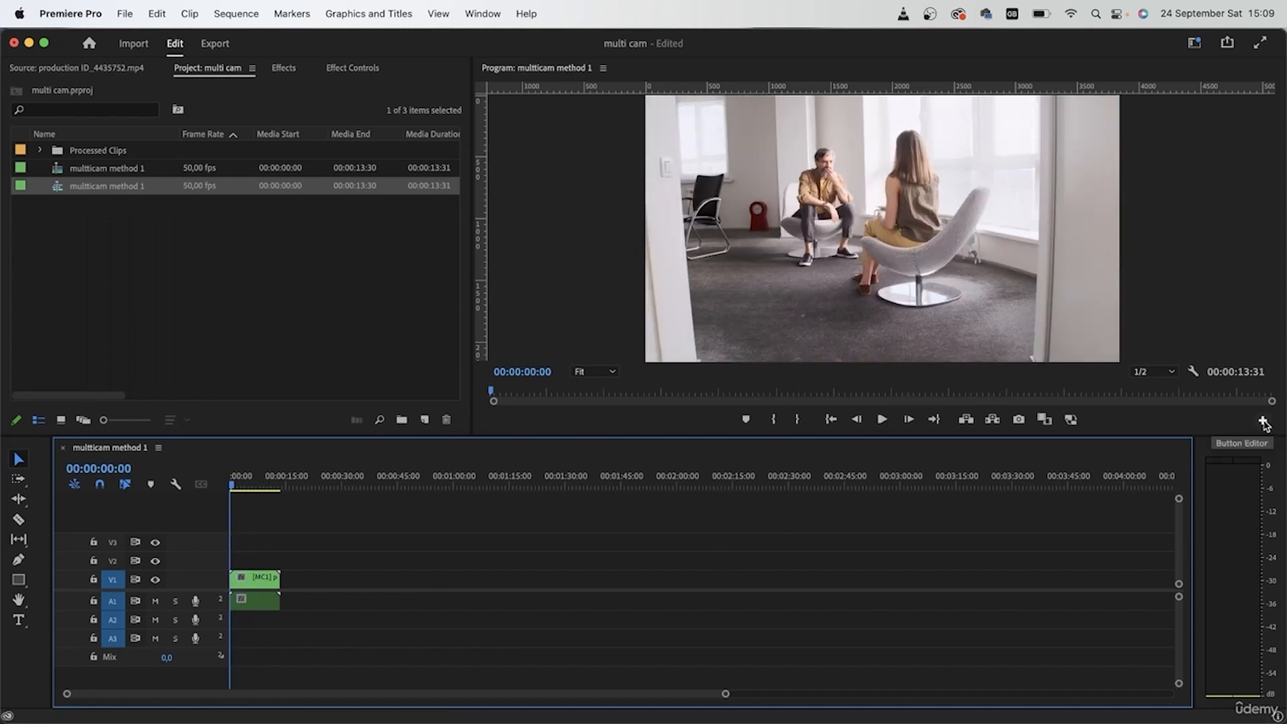
click(1194, 371)
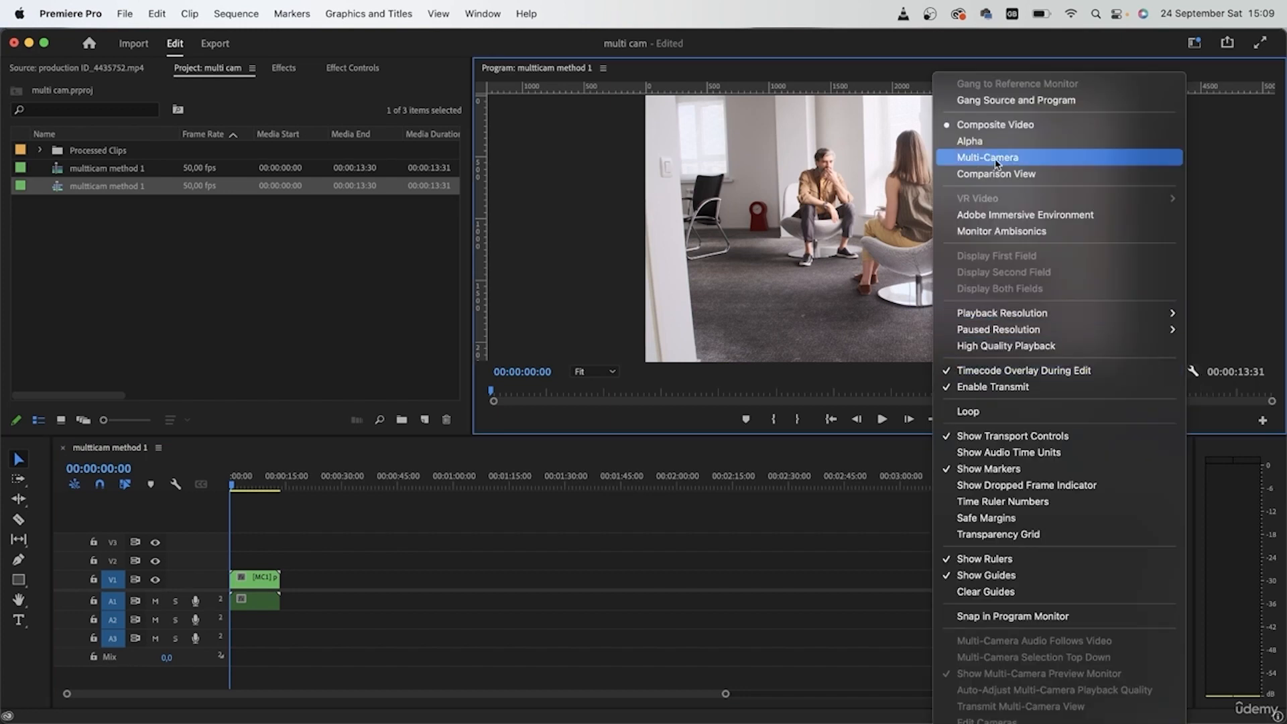
click(987, 159)
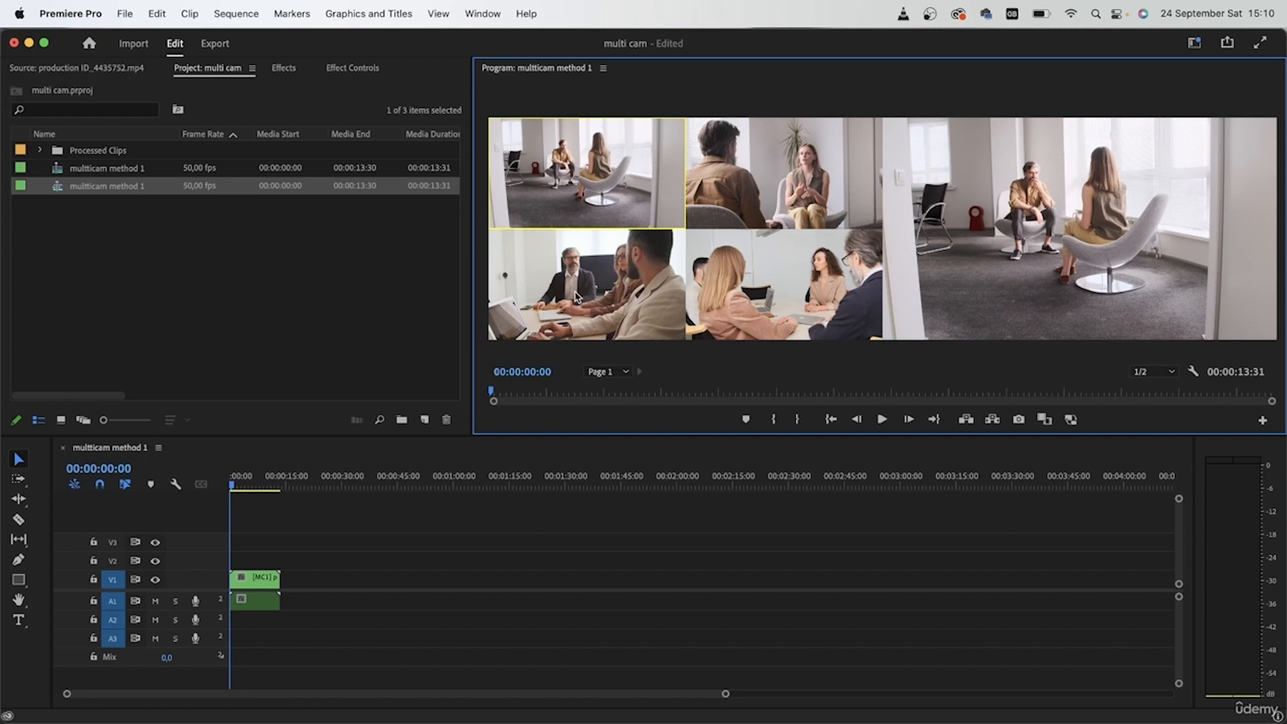
Step: In Edit Cameras, move production ID_4433138.mp4 below production ID_4432816.mp4 to make it camera 4, keeping all cameras enabled
click(1193, 372)
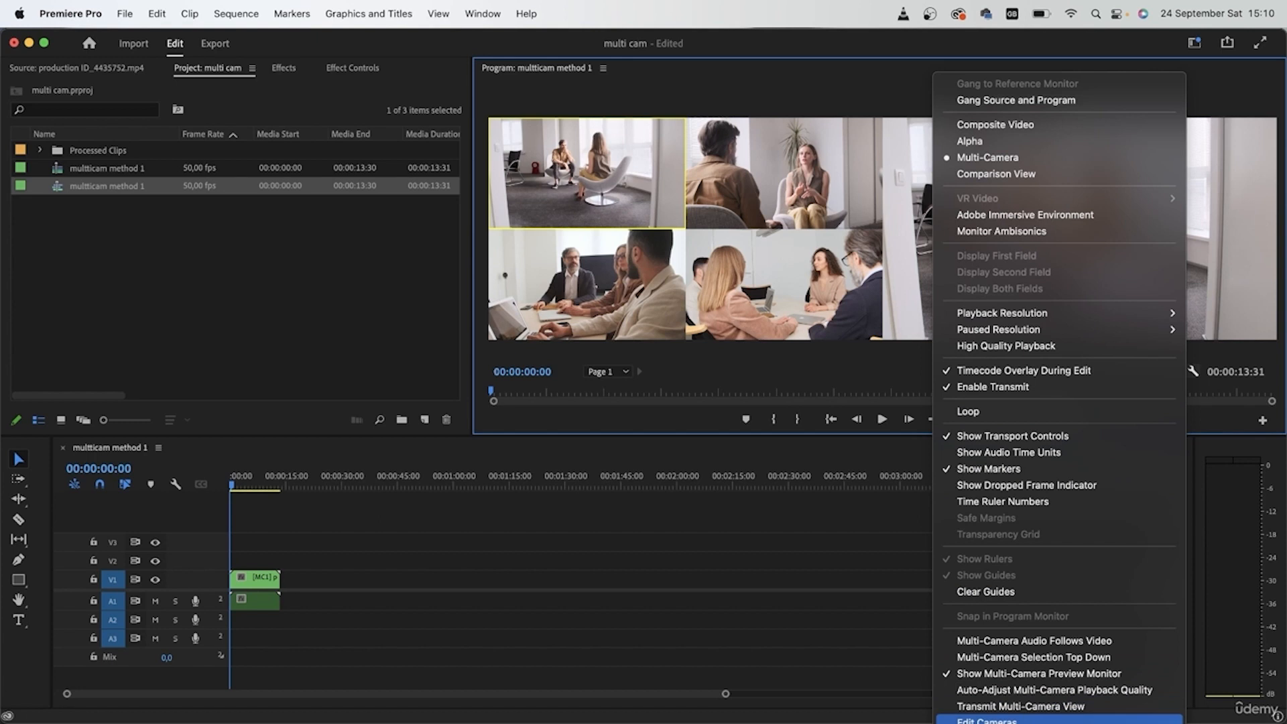
click(992, 720)
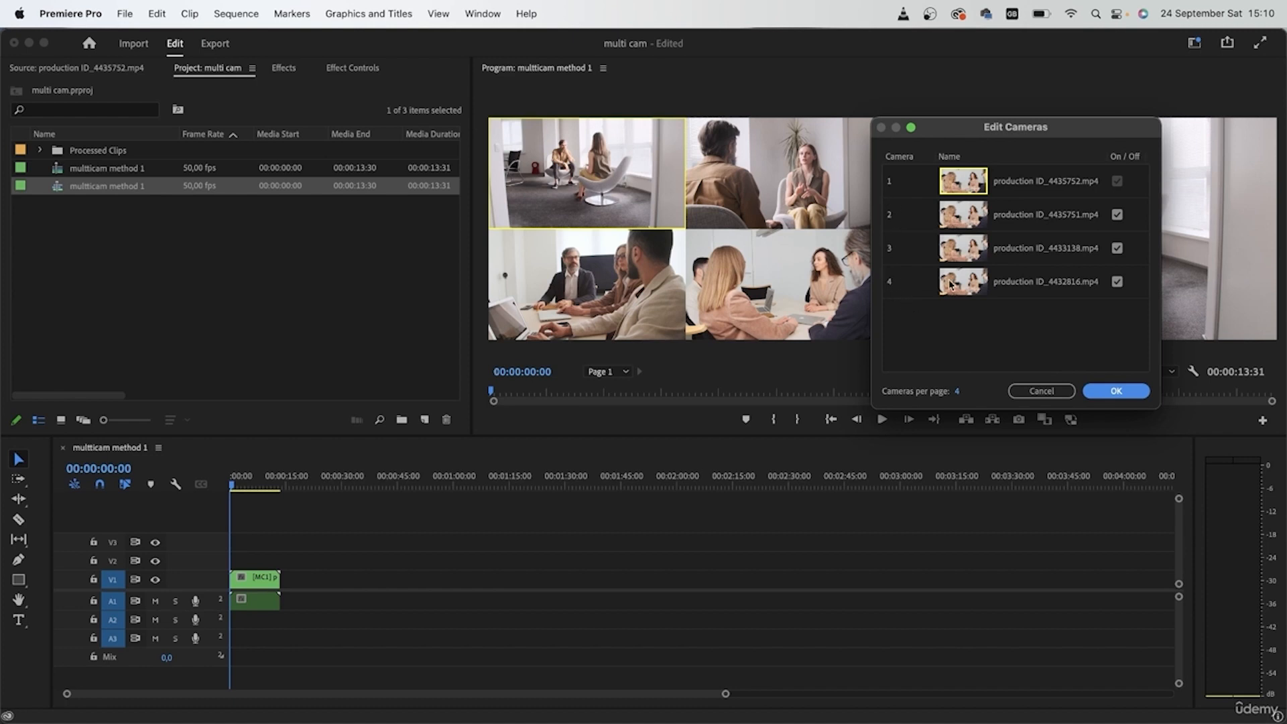
drag(924, 229, 924, 281)
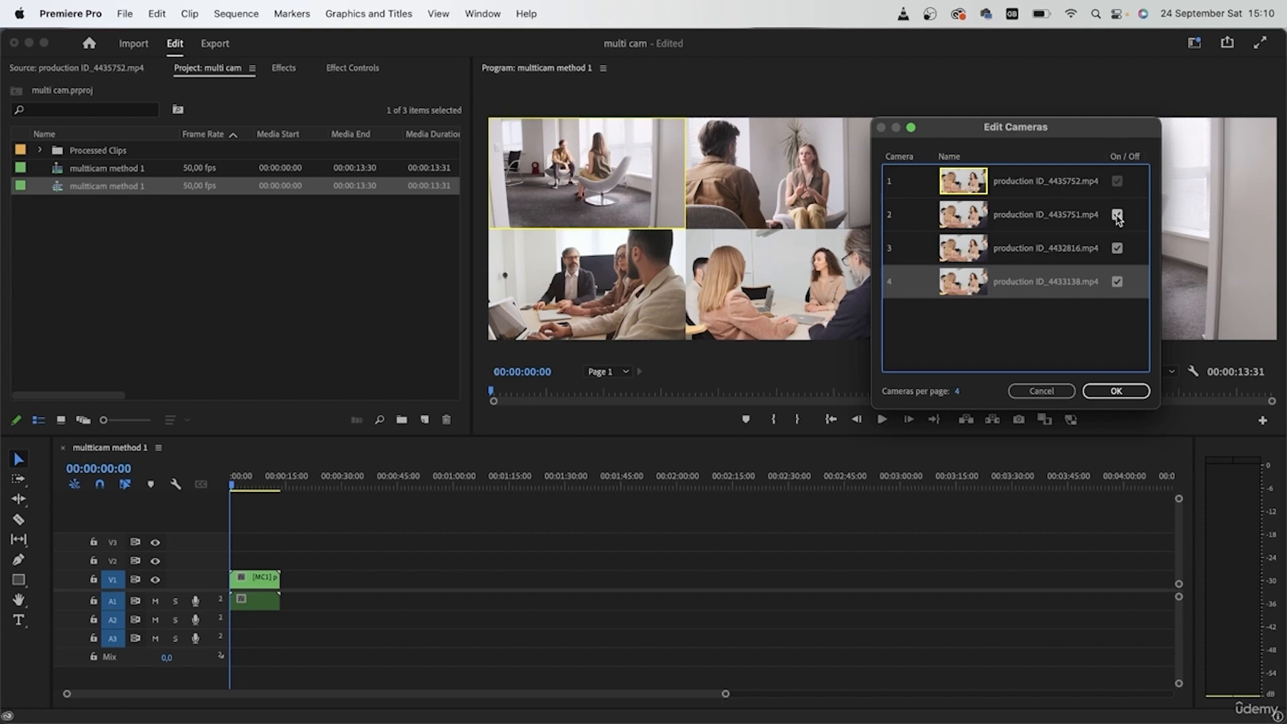
click(1117, 248)
click(1117, 283)
Step: Set the cameras per page to 2 and apply the Edit Cameras settings
drag(1073, 128, 279, 52)
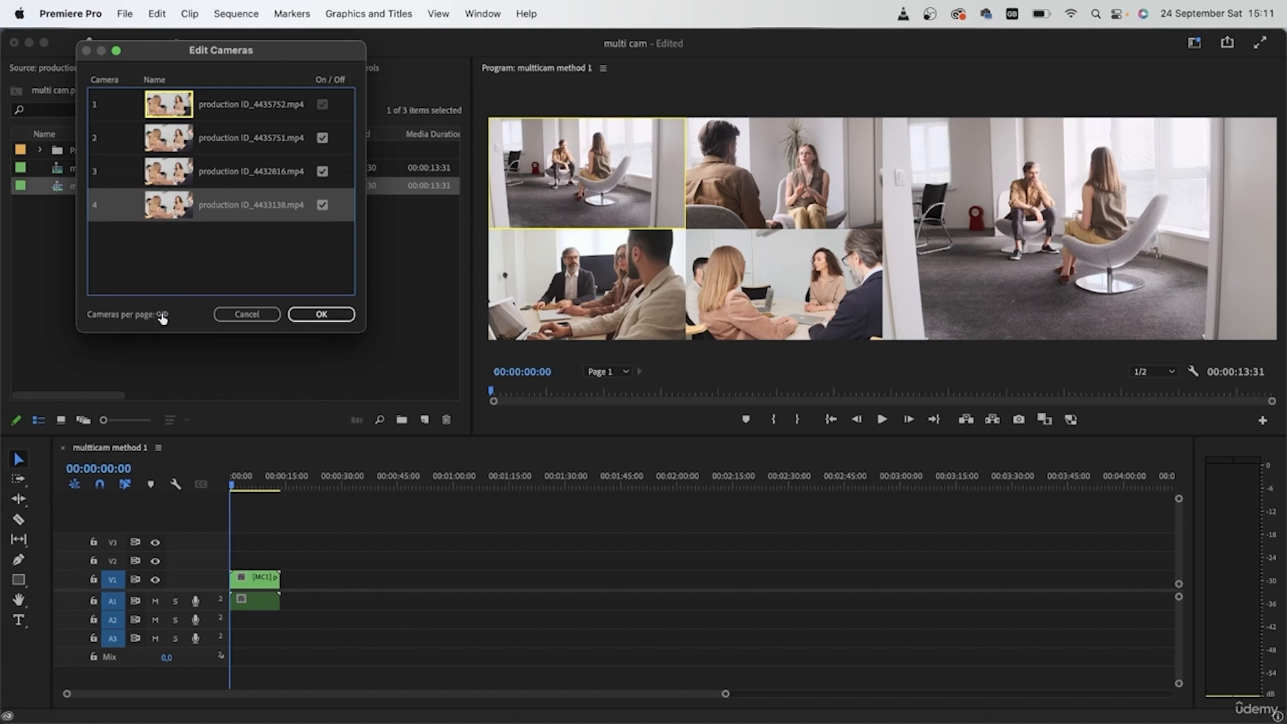
click(164, 315)
text(2)
click(339, 315)
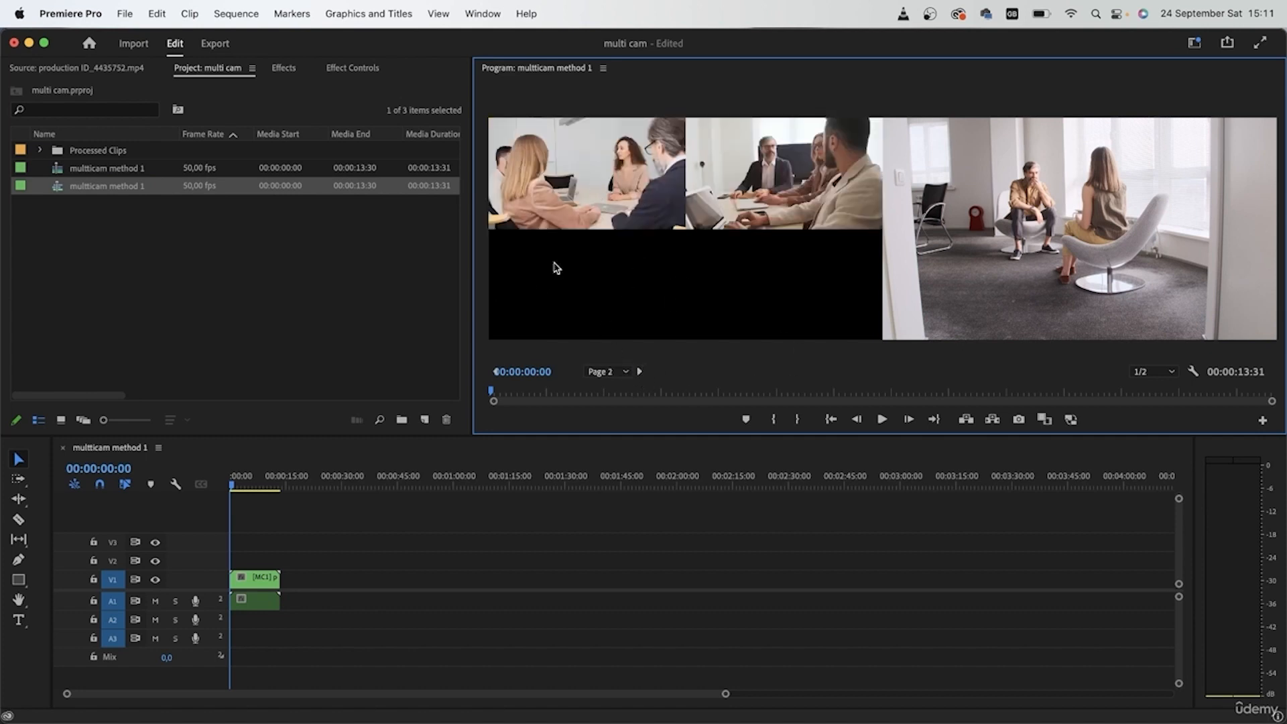
Step: Check the camera paging and restore the multi-camera view to four cameras per page
click(641, 372)
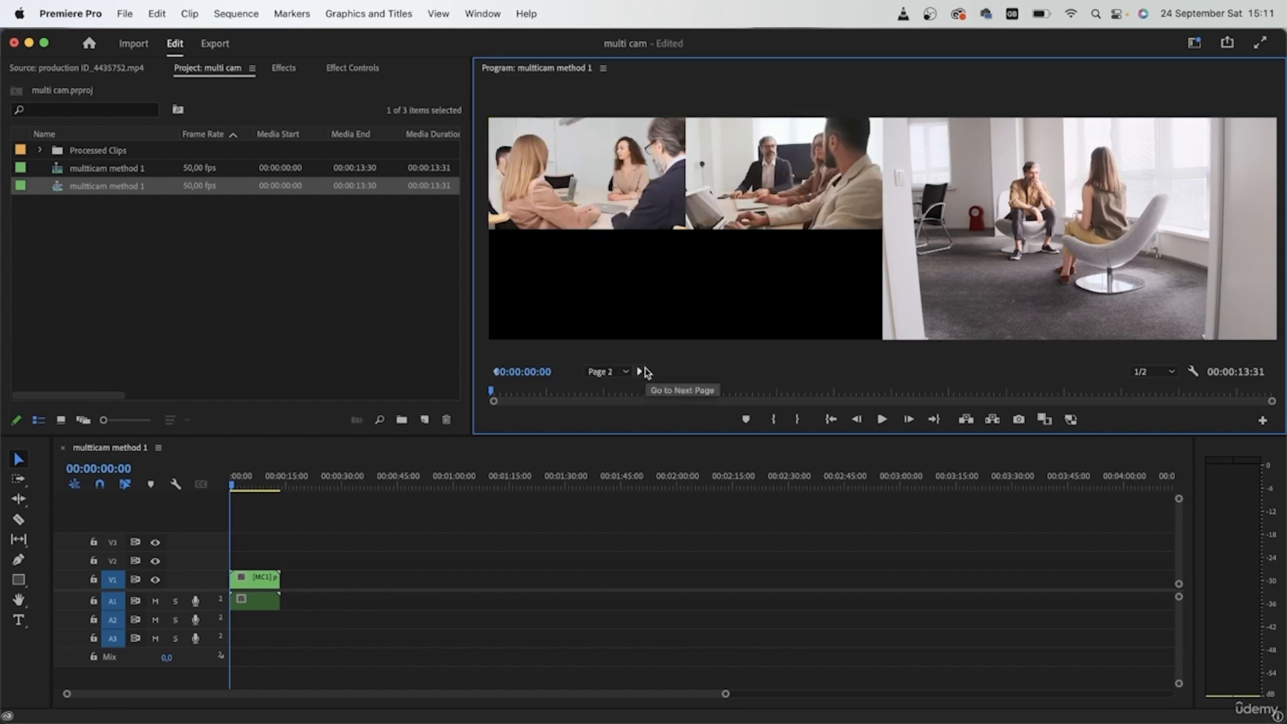
click(1193, 372)
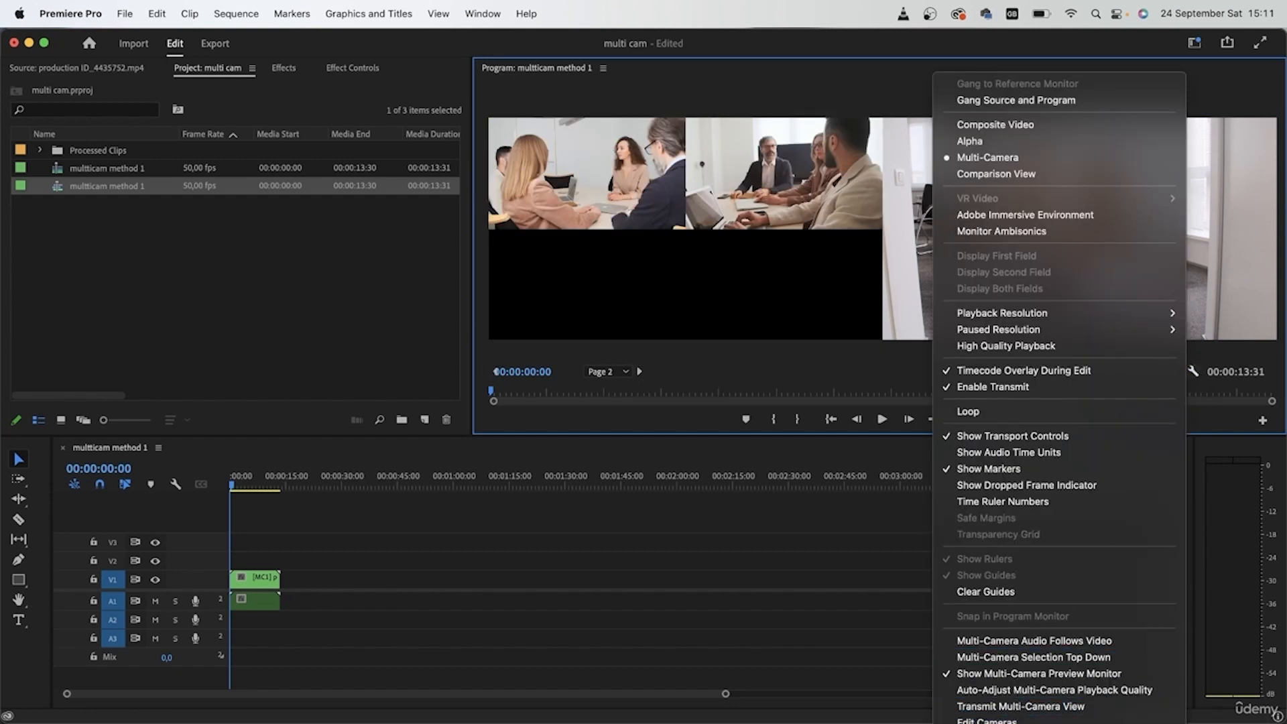
click(1003, 715)
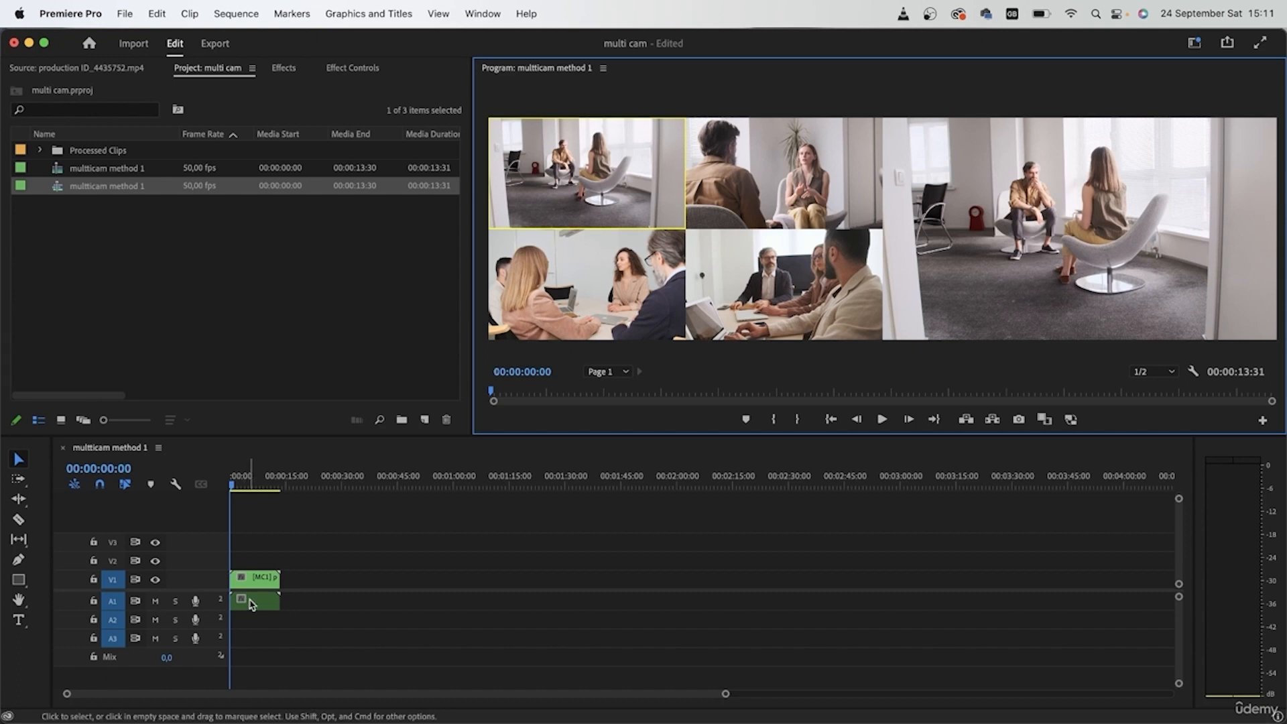
Step: Play the multi-camera sequence from the start, switching live to cameras 2, 3 and 4 and back to camera 1, and stop playback
scroll(236, 590, up, 5)
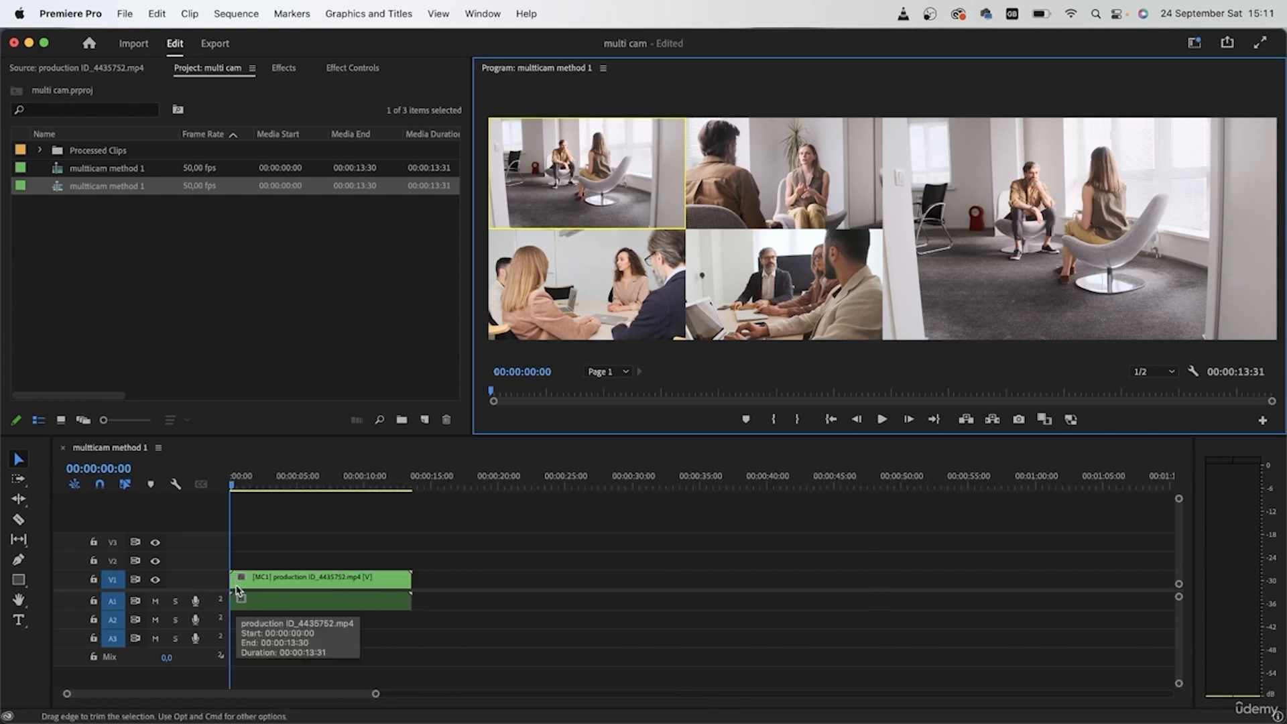
key(space)
click(758, 167)
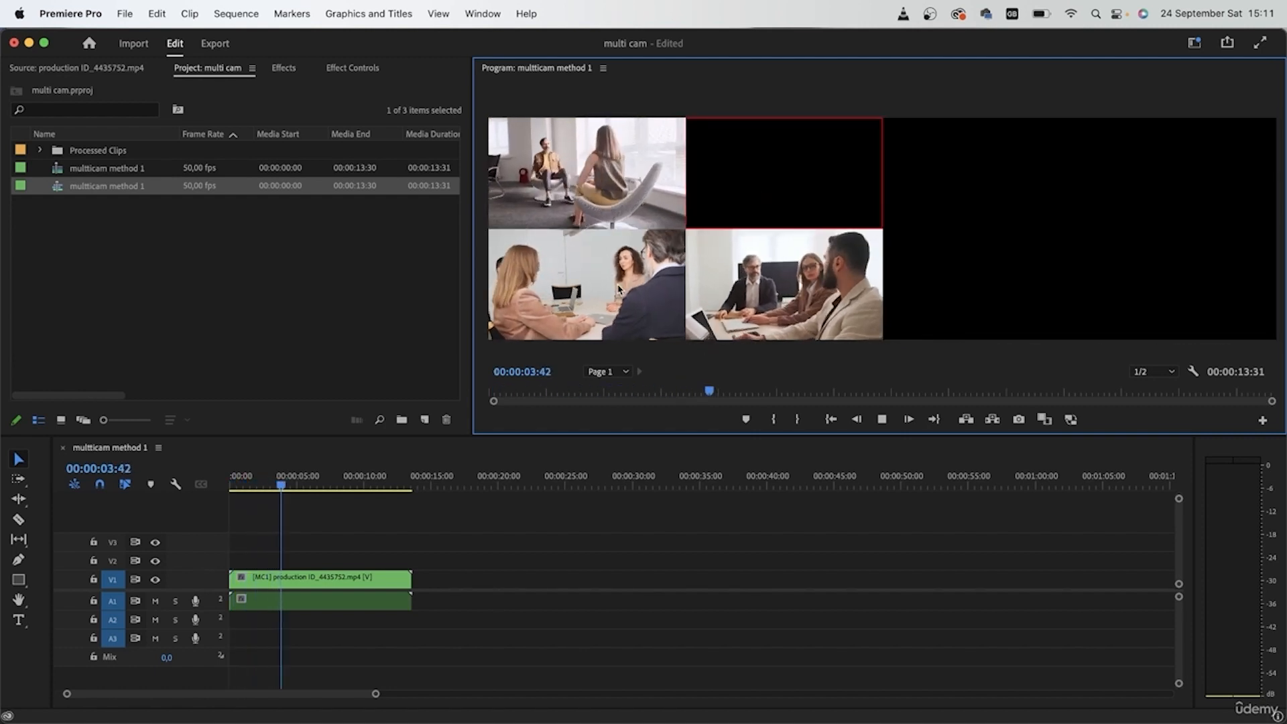
click(754, 303)
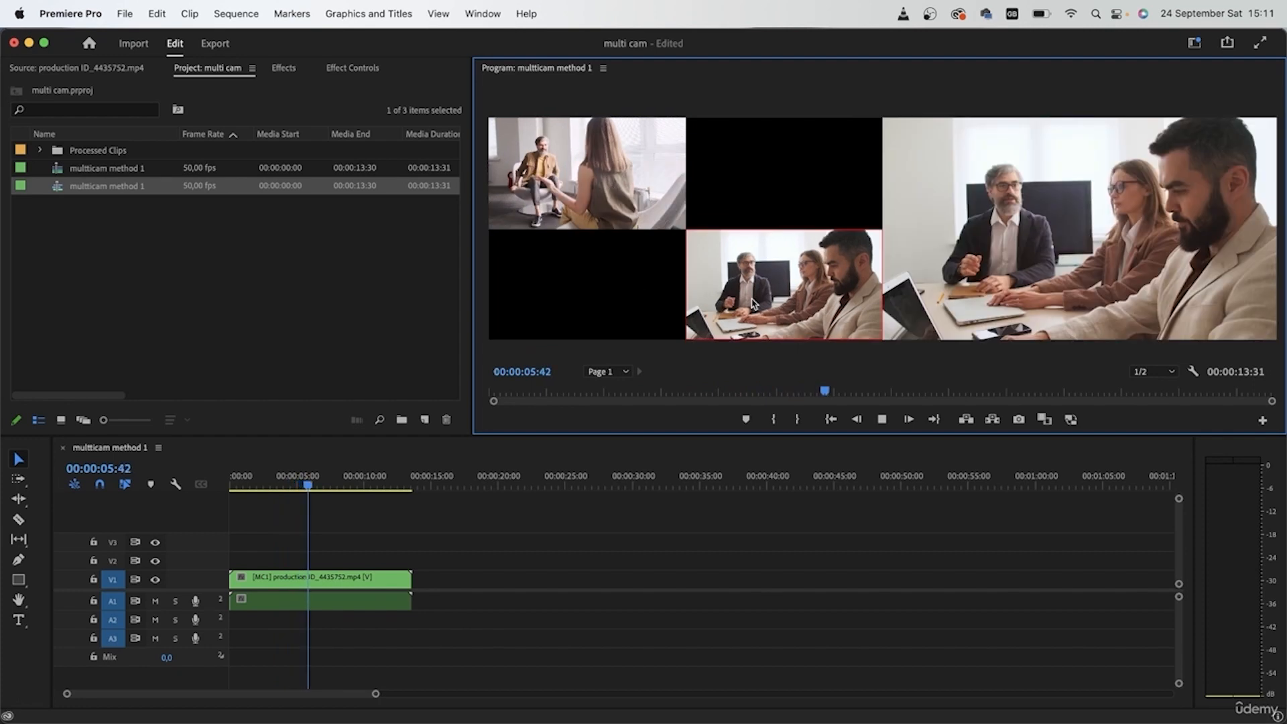
key(1)
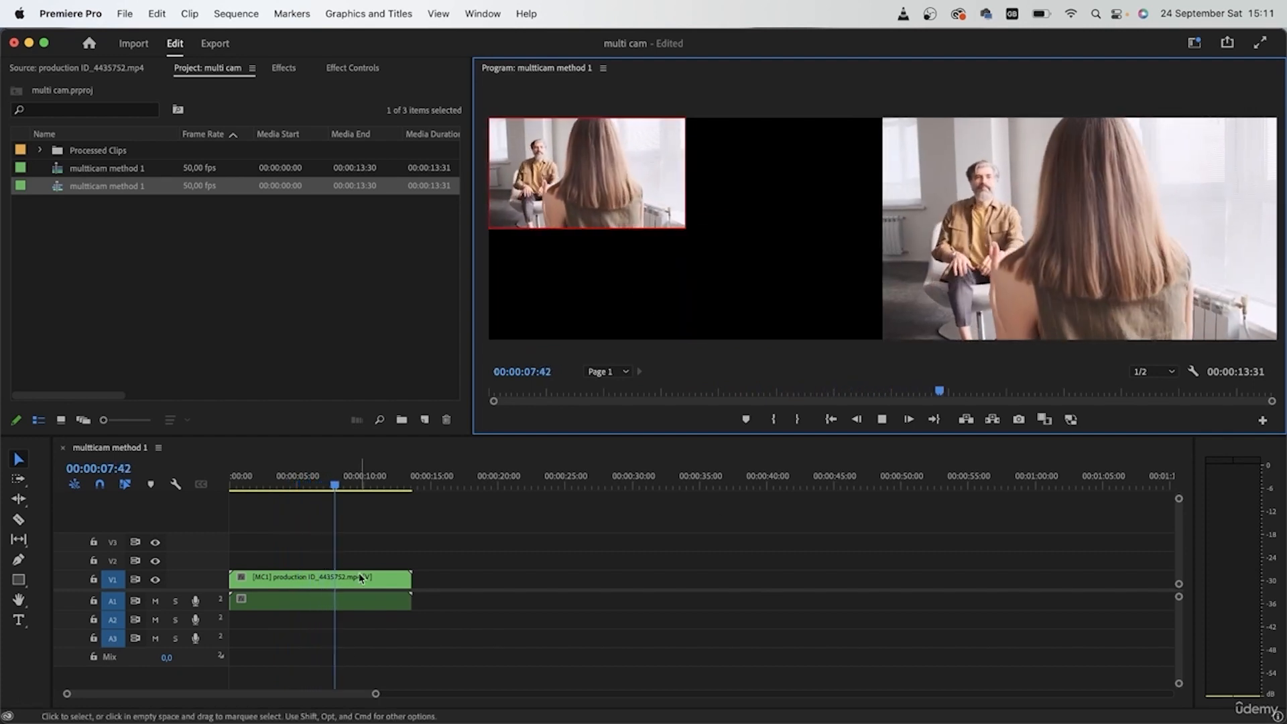
key(space)
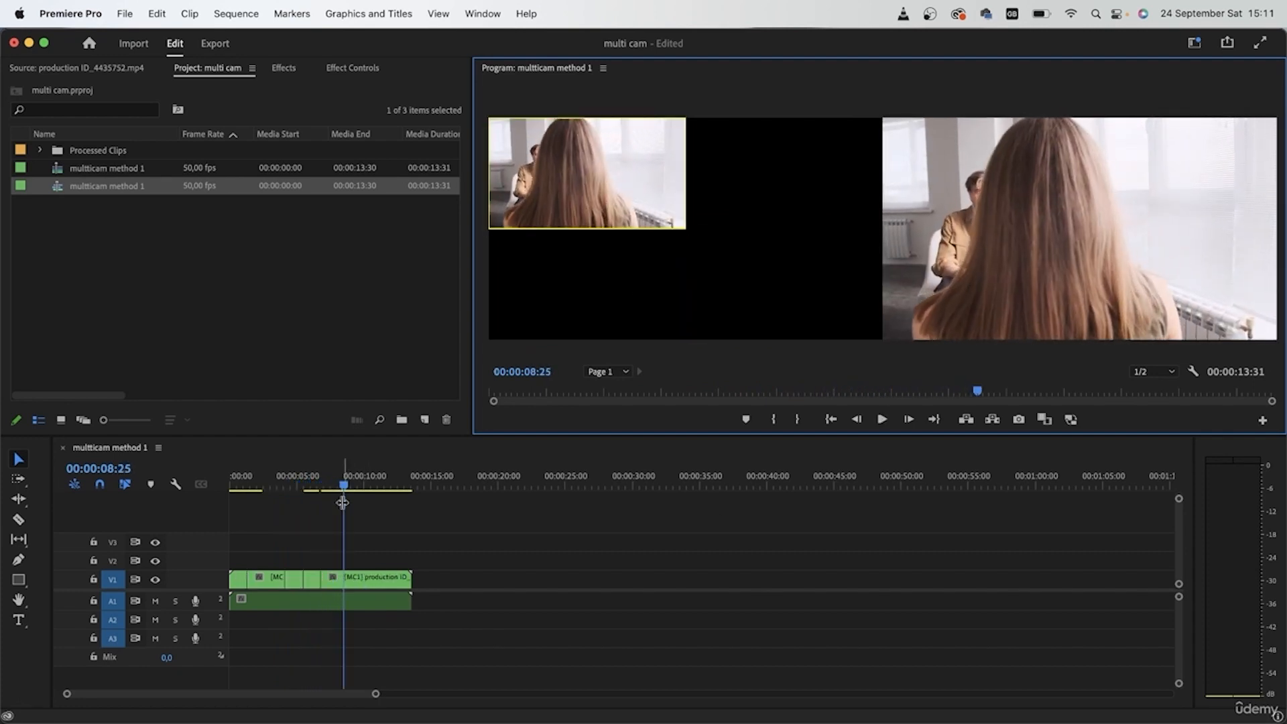
Step: Enlarge the timeline and scrub across the recorded cuts to review which camera each segment shows
drag(369, 695, 311, 692)
mouse_move(342, 483)
mouse_down()
mouse_move(266, 488)
mouse_move(333, 496)
mouse_up()
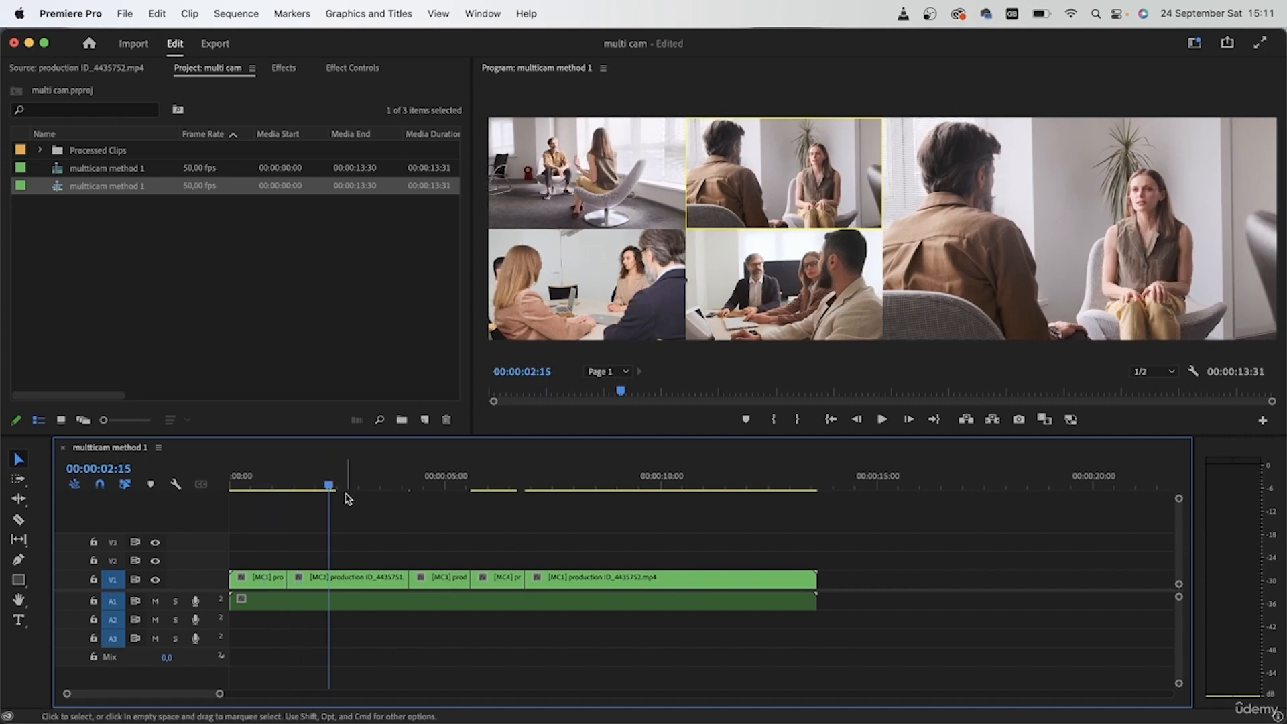
click(416, 486)
click(508, 485)
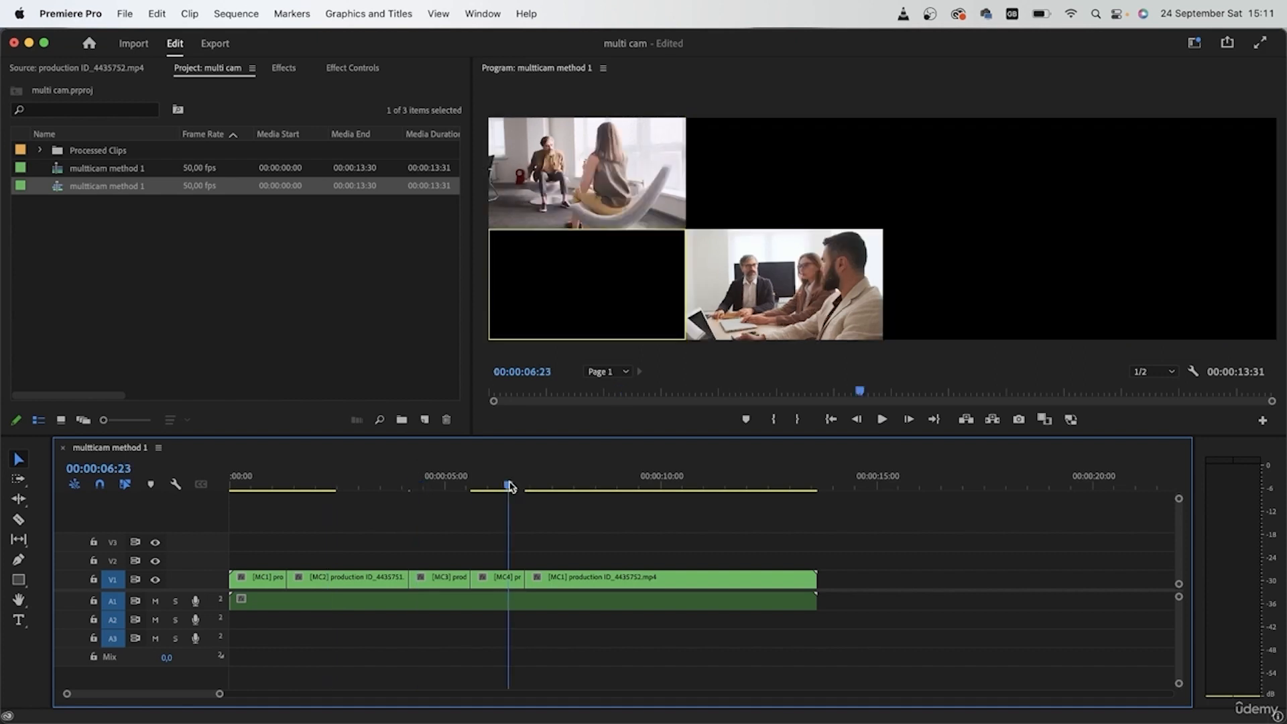
click(603, 486)
drag(605, 486, 503, 495)
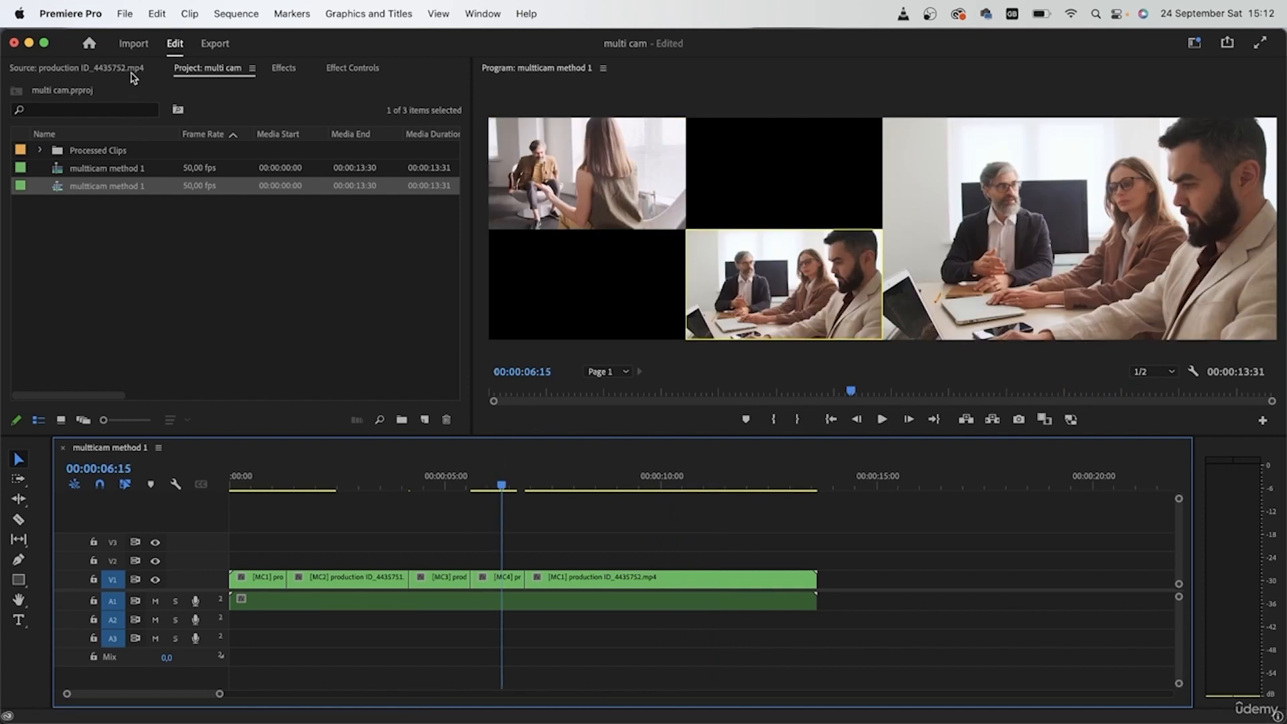
Step: Open production ID_4432816.mp4 in the Source monitor to inspect its marked In and Out range
click(132, 69)
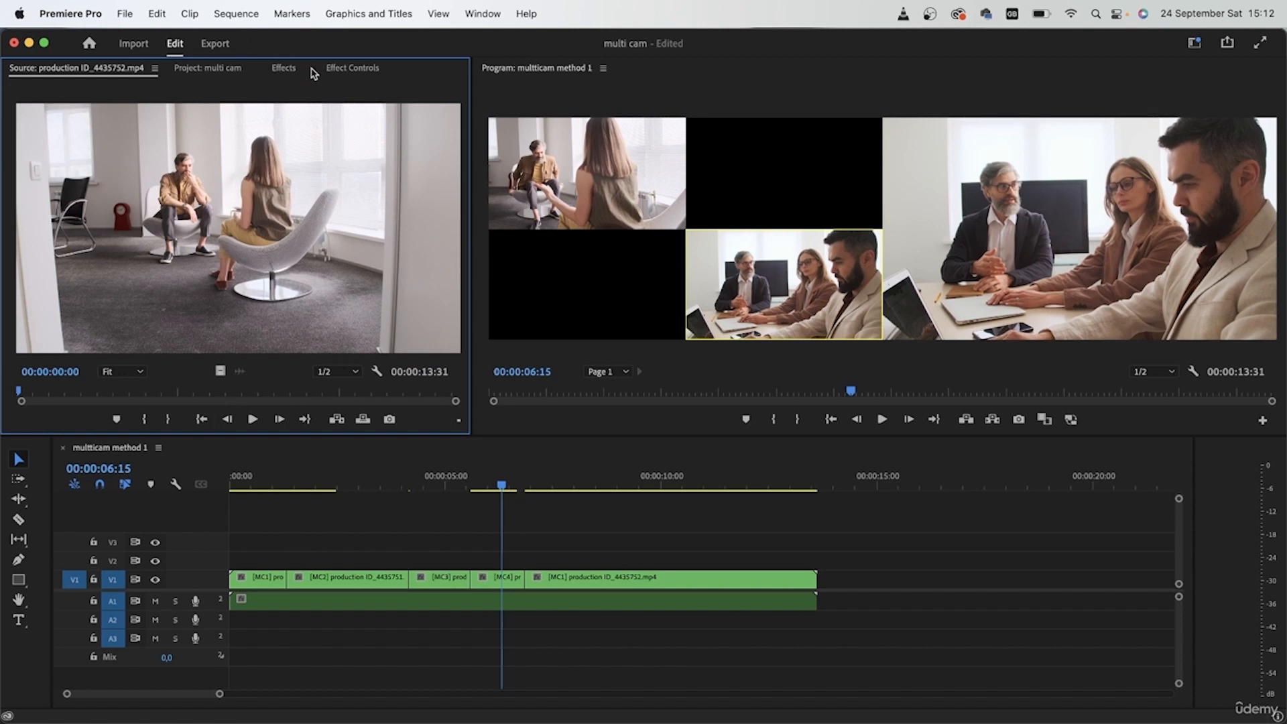
click(289, 69)
click(221, 69)
double_click(101, 174)
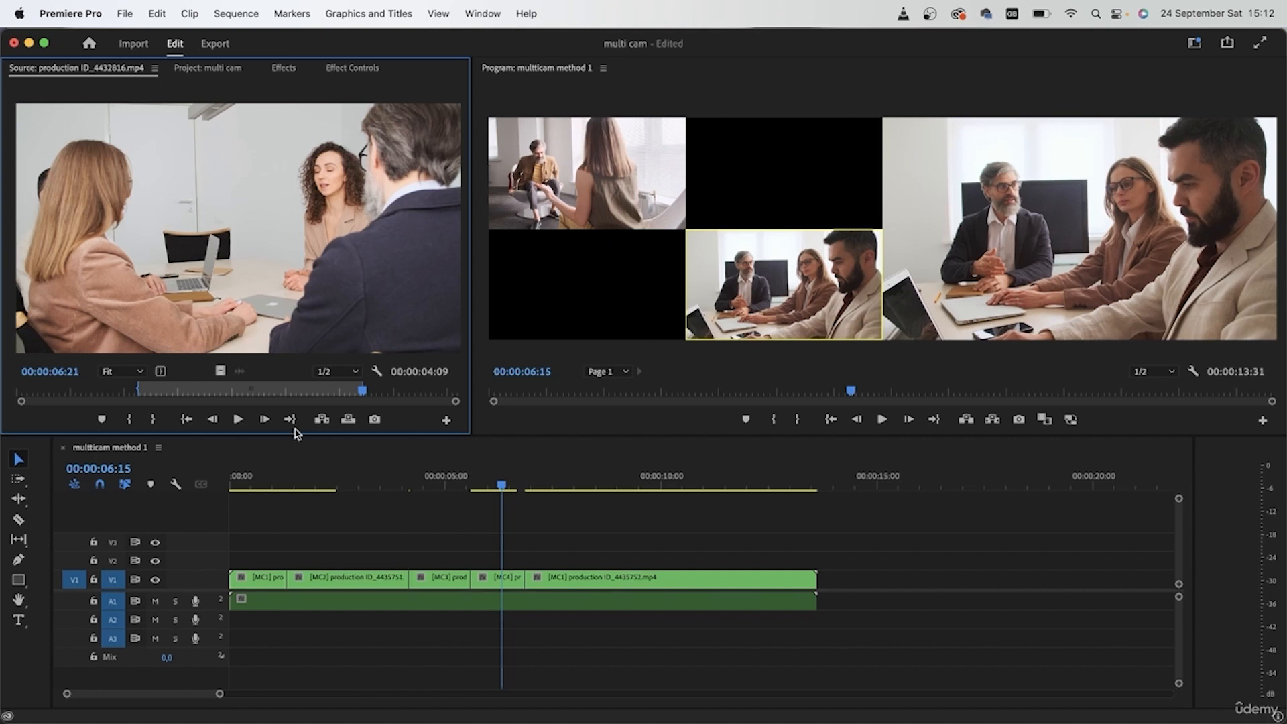
Step: Scrub from the sequence start through the camera 4 segment and back to review the camera angles
click(620, 538)
key(Home)
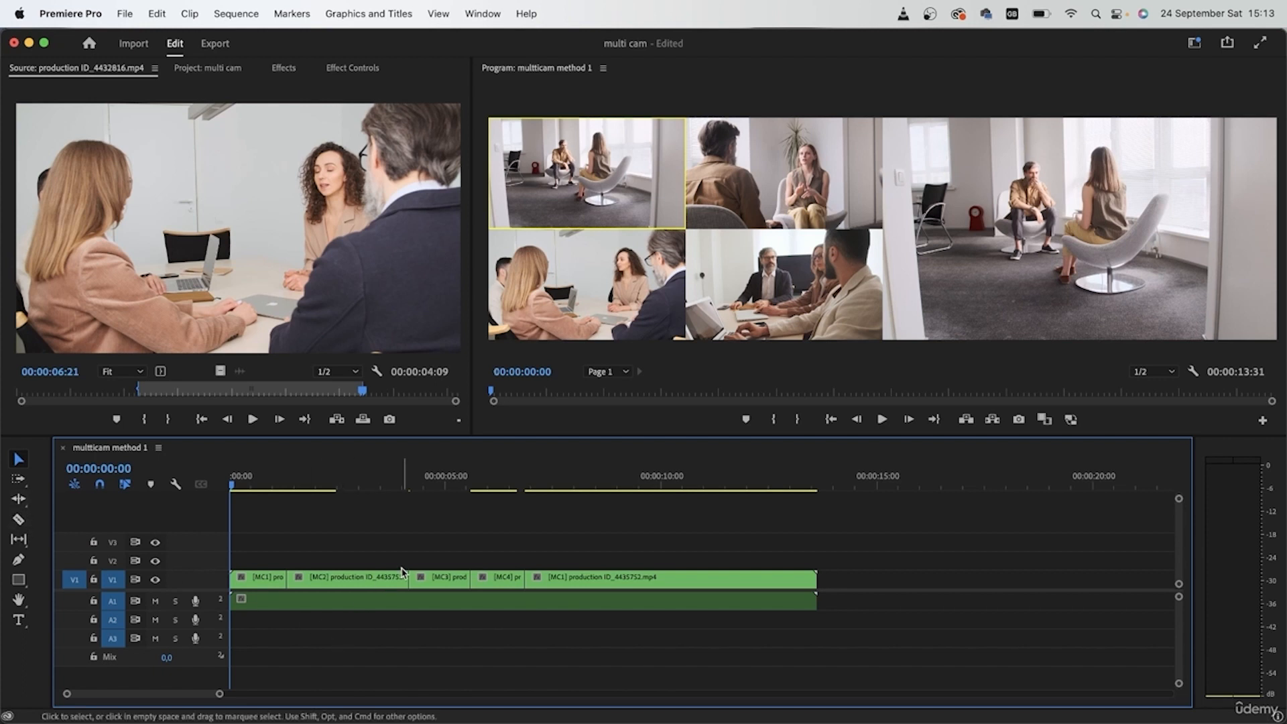
drag(516, 482, 215, 565)
drag(247, 484, 480, 477)
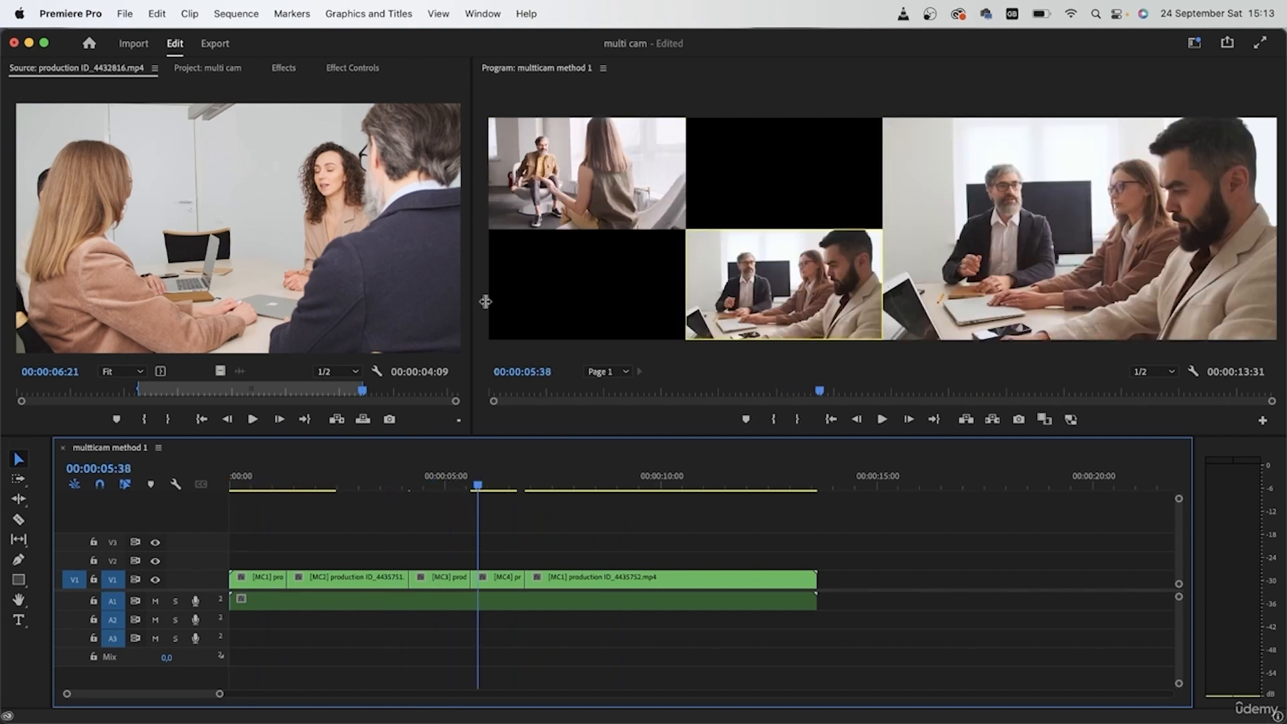
click(501, 480)
drag(501, 480, 235, 482)
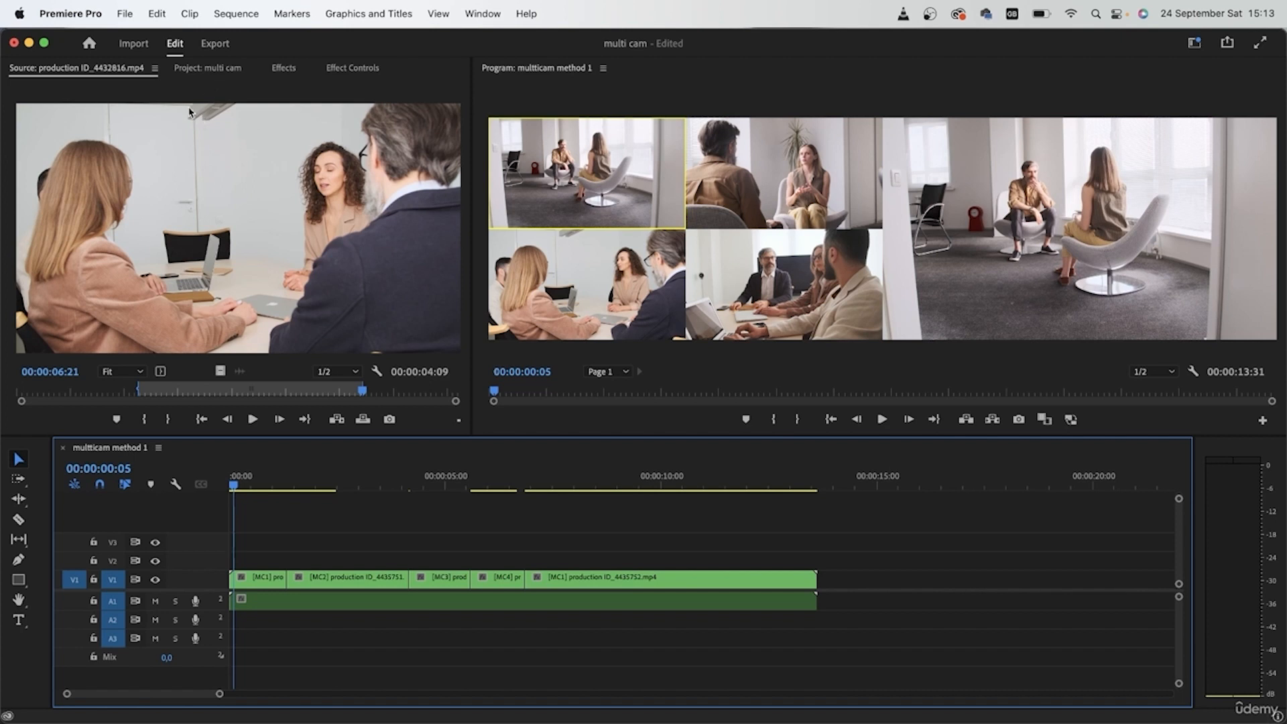
Step: Create a new sequence from all four production clips in the project and scrub through the first clip
click(212, 69)
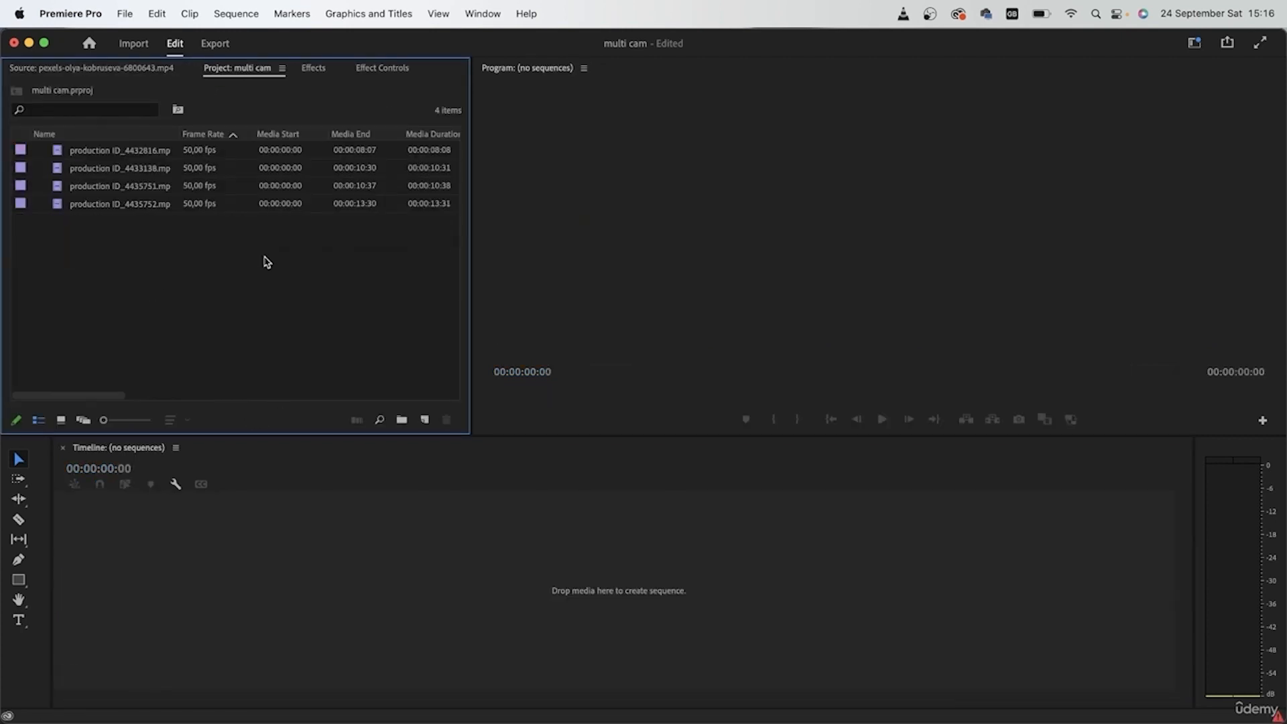
drag(253, 312, 98, 208)
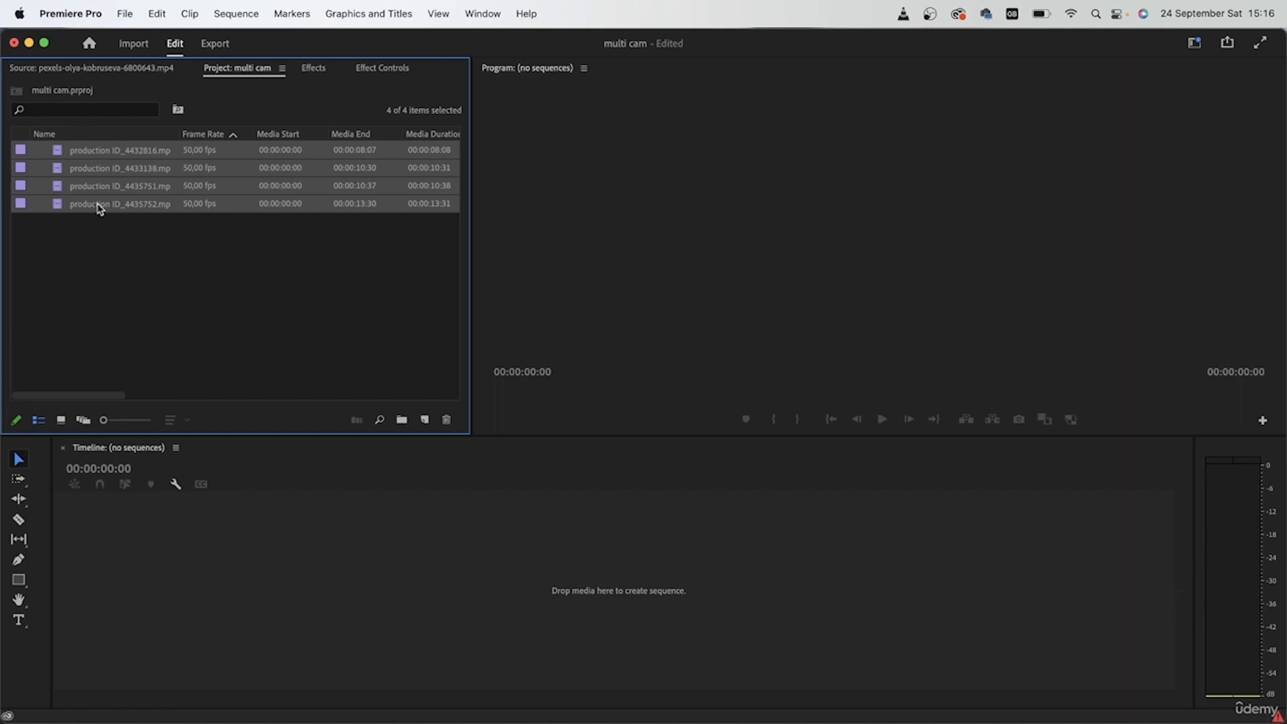
drag(123, 163, 152, 600)
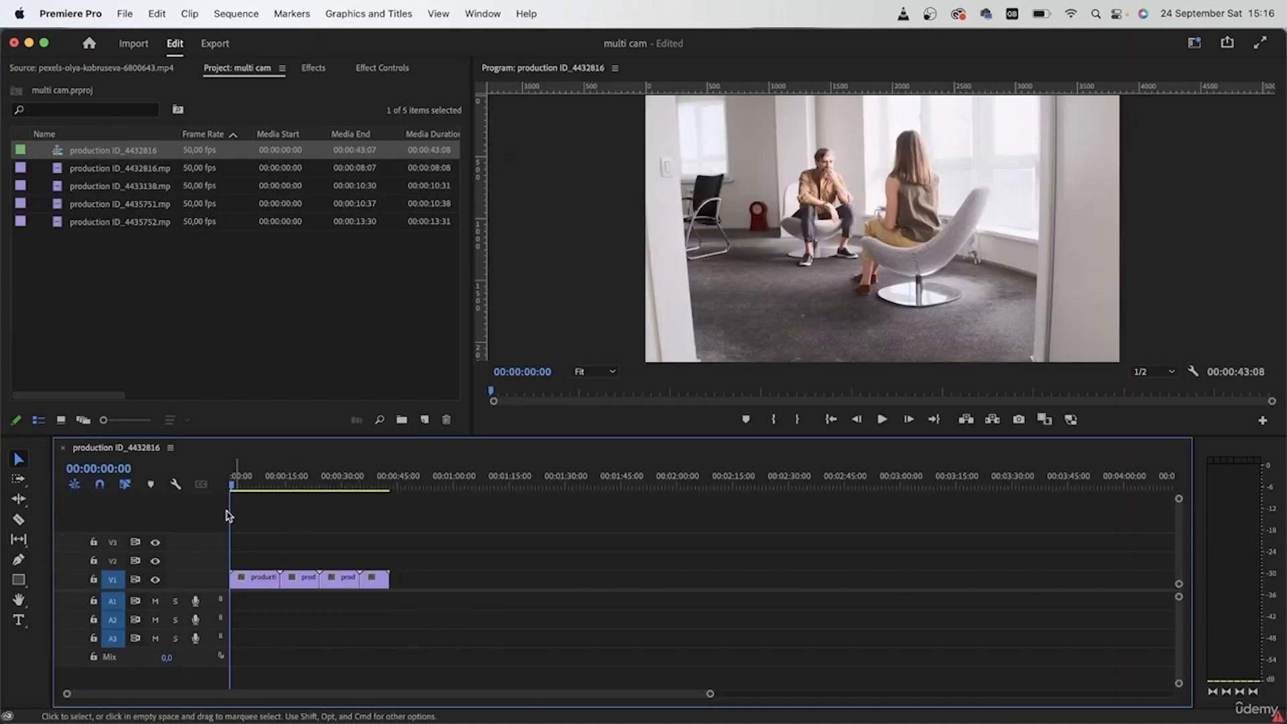
drag(245, 478, 282, 513)
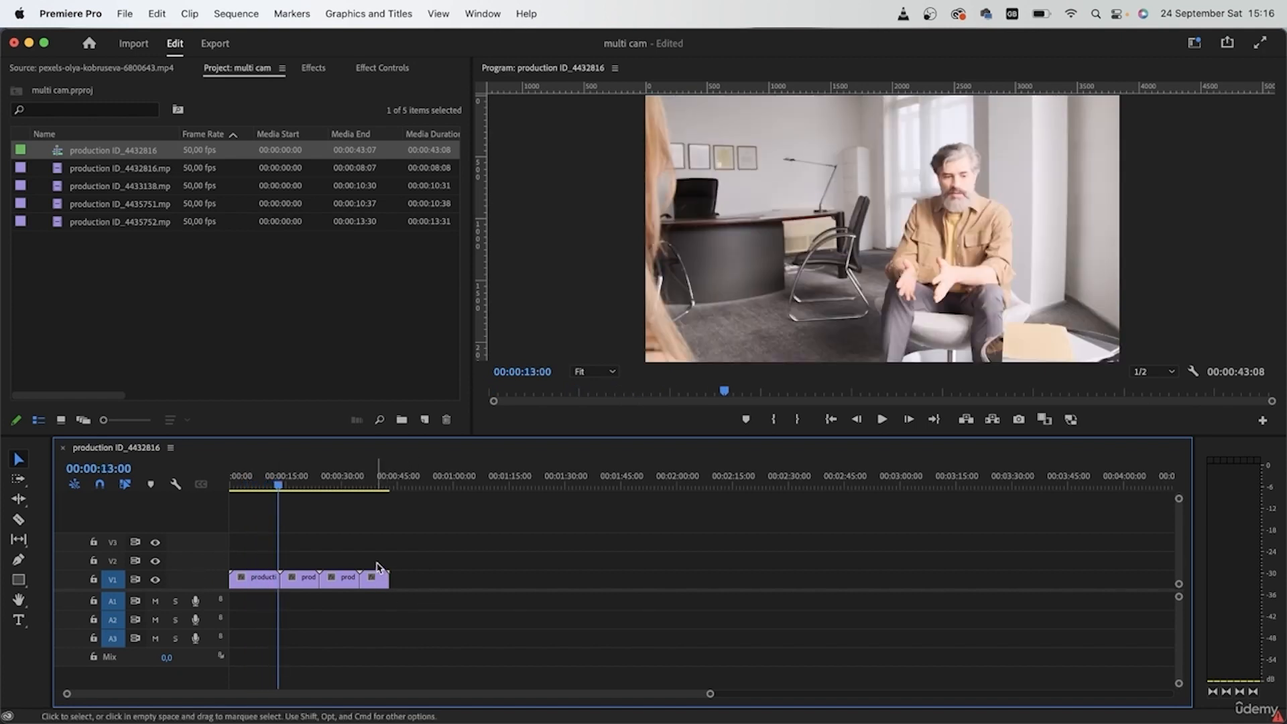
drag(279, 487, 230, 483)
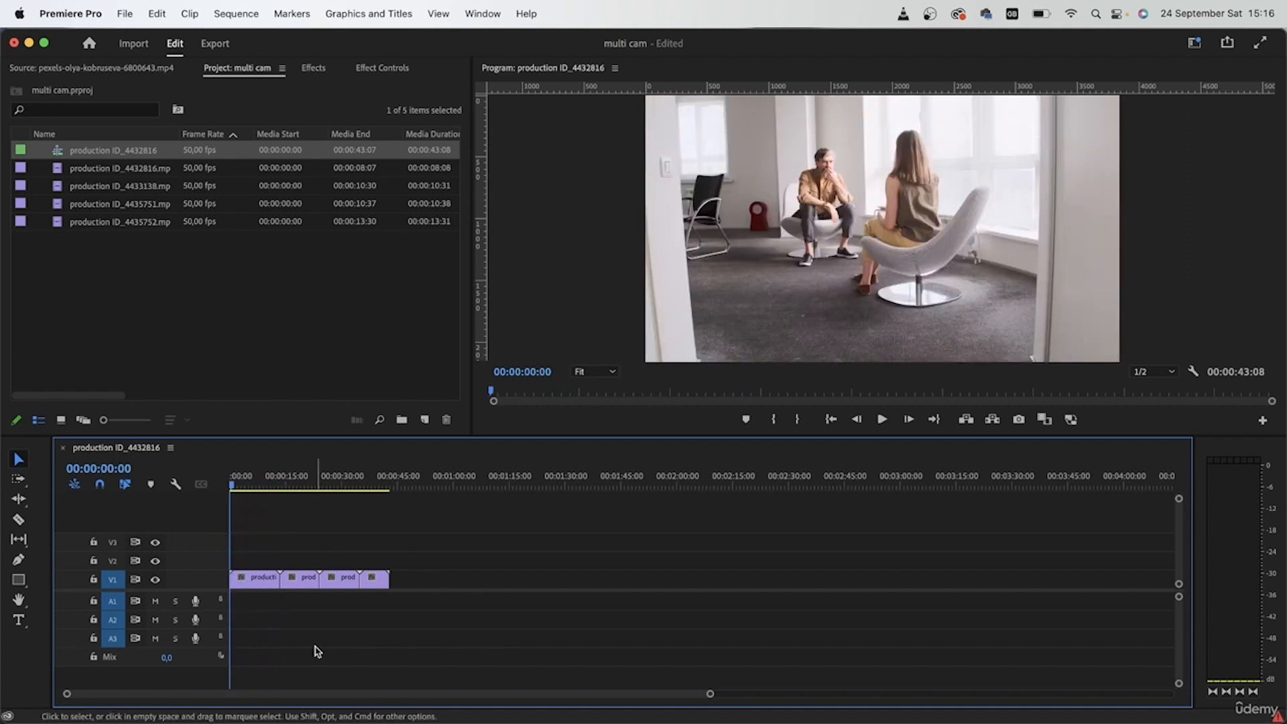
Step: Stack the four clips from the sequence start: ID_4435752 on V1, ID_4435751 on V2, ID_4433138 on V3 and ID_4432816 on V4
drag(442, 643, 255, 481)
click(325, 551)
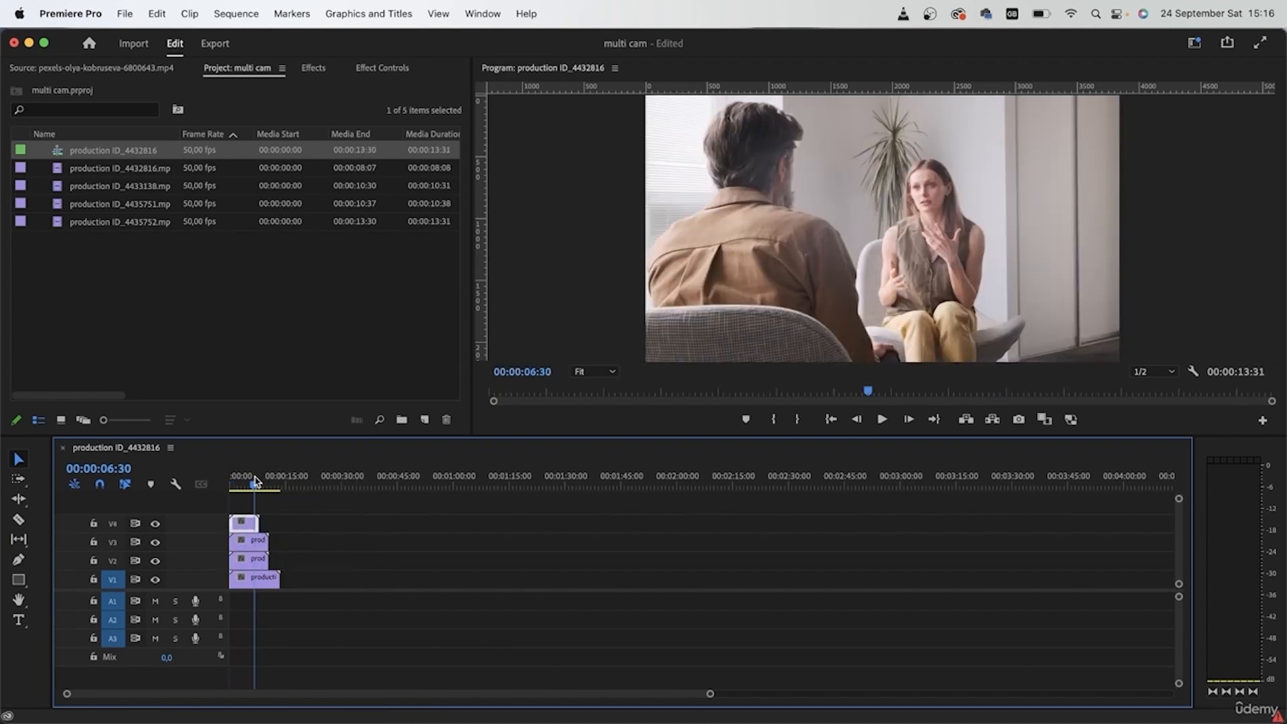
click(353, 613)
drag(254, 610, 254, 610)
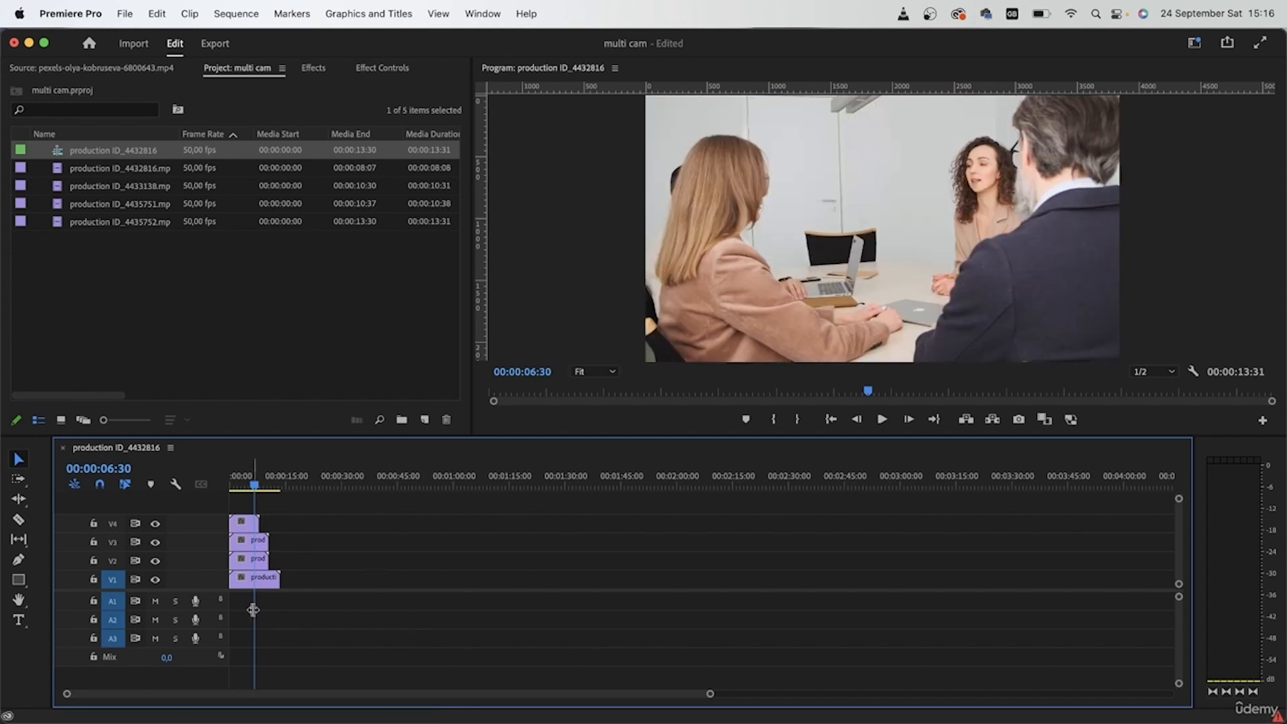
Step: Target video tracks V1 to V4 and cut all four stacked clips at 00:00:07:35
key(=)
key(=)
key(=)
key(=)
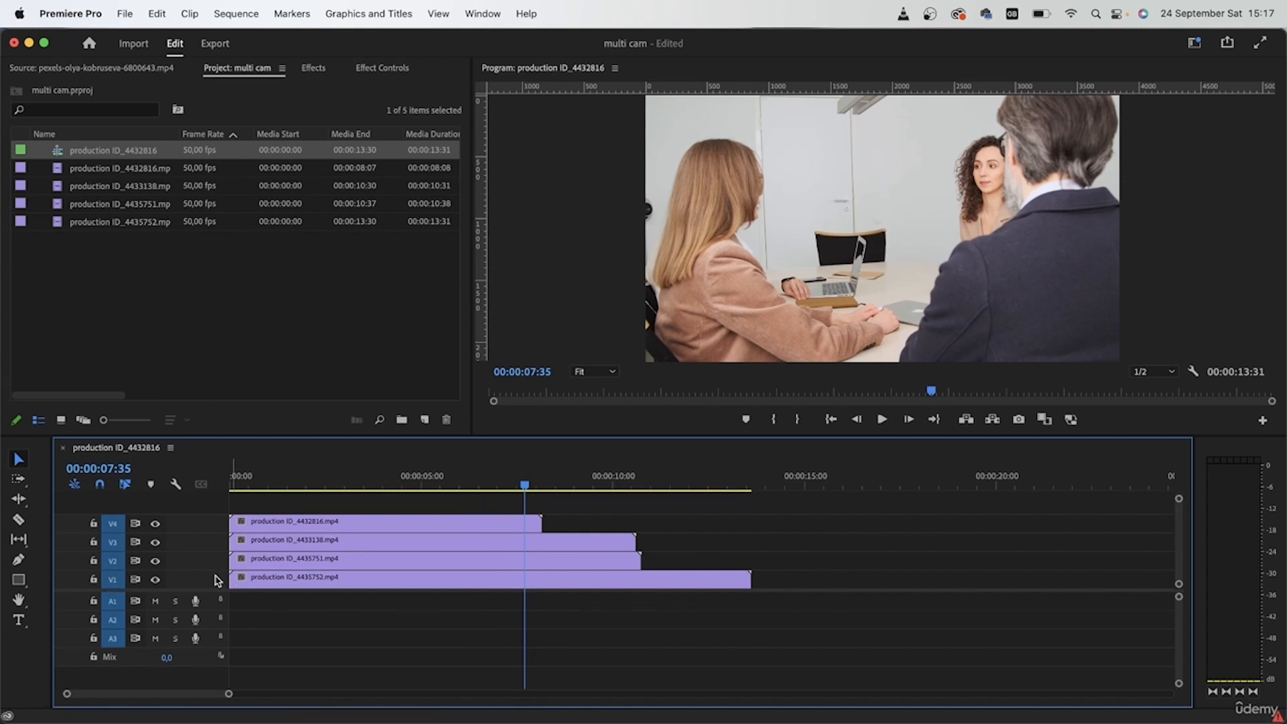
key(super+k)
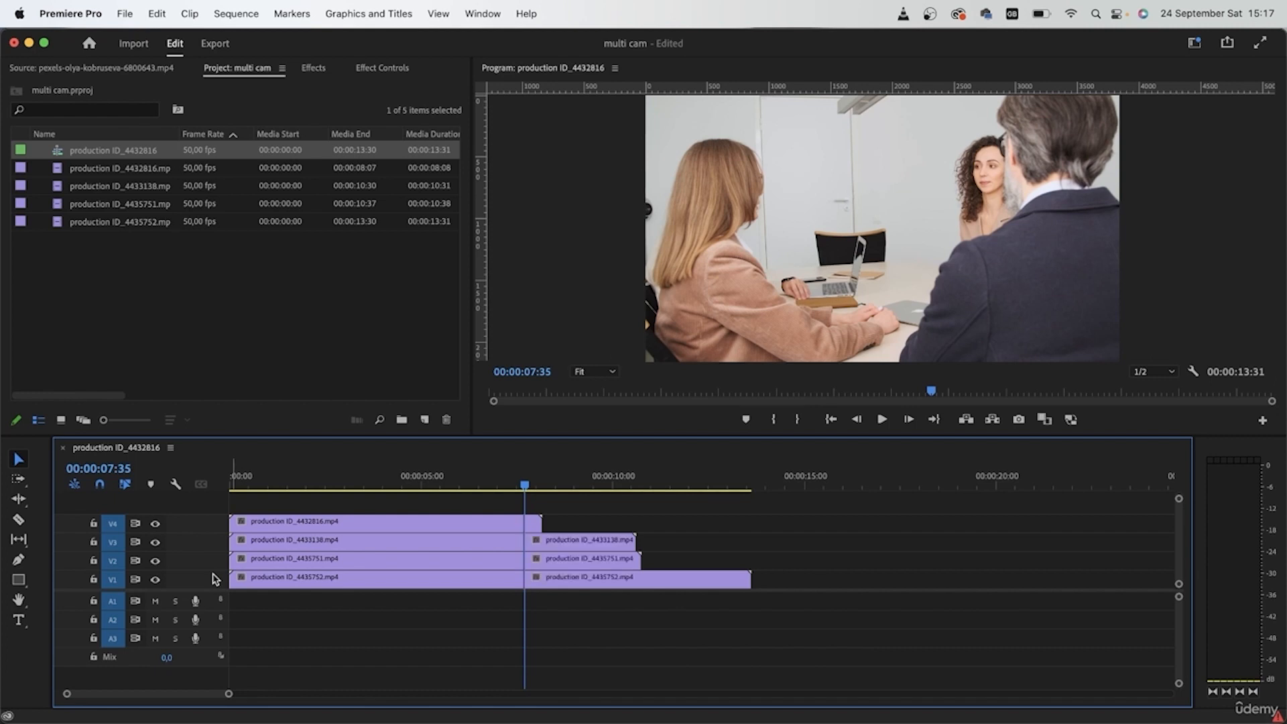
Step: Delete the portions of all four clips after the cut and return the playhead to the sequence start
click(704, 482)
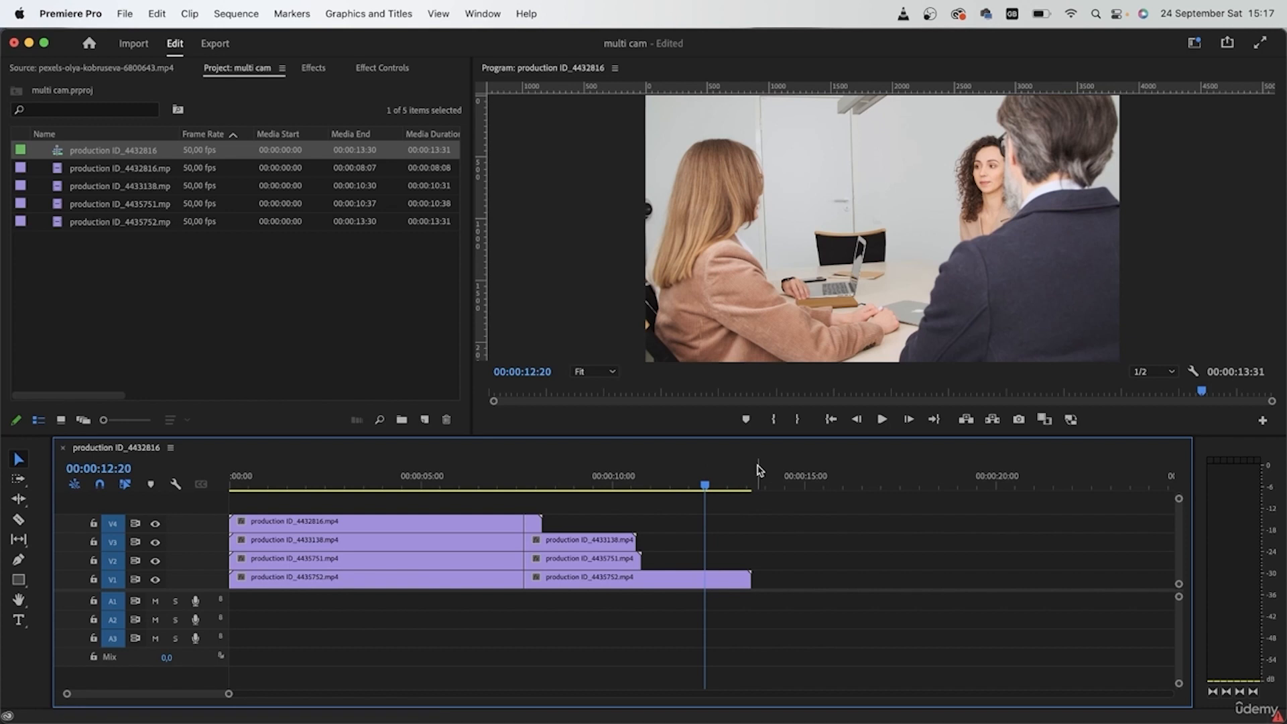
drag(769, 482, 843, 482)
drag(771, 584, 539, 506)
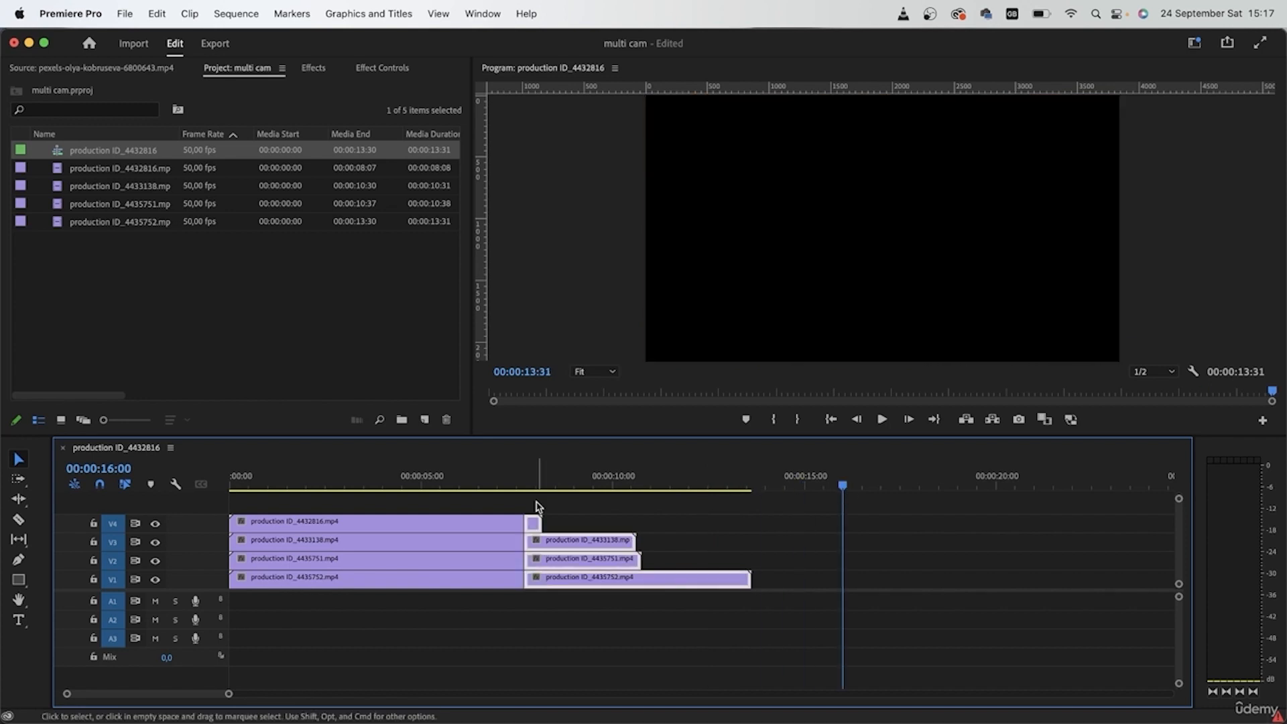
key(Delete)
drag(518, 485, 103, 549)
Step: Nest the four stacked clips into a sequence named "multi camera"
drag(705, 645, 397, 494)
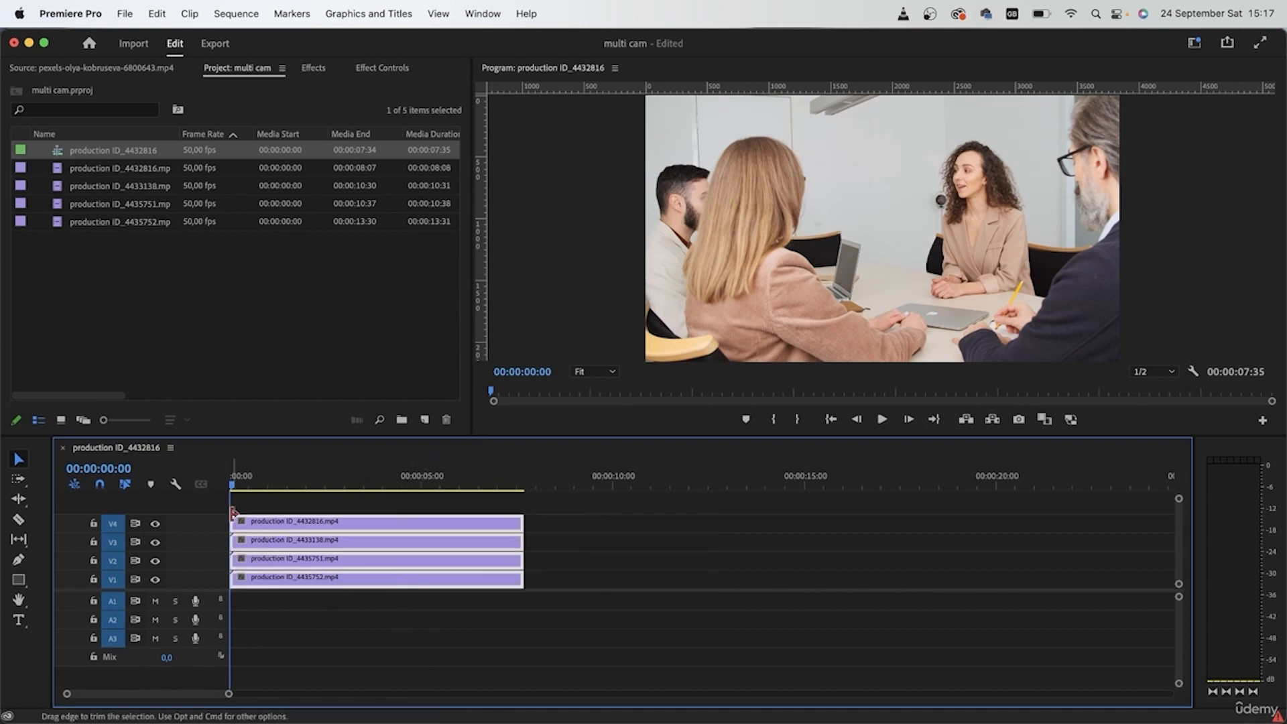
right_click(386, 549)
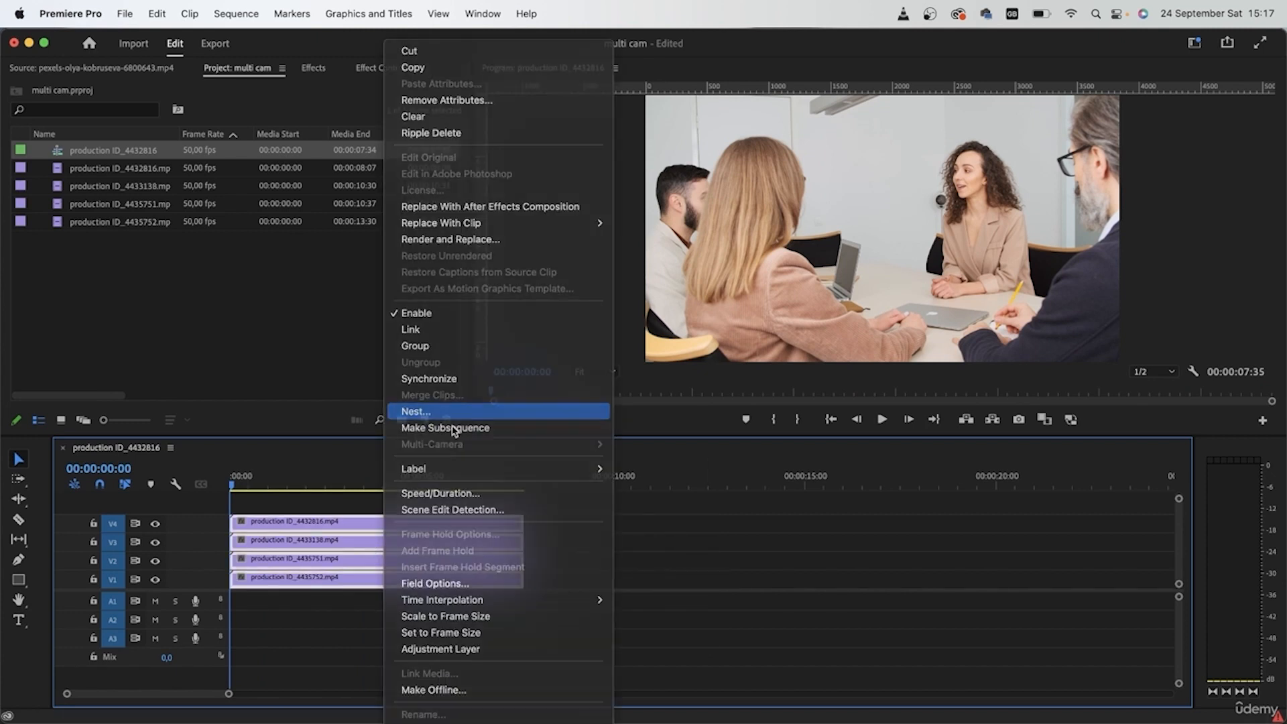
click(457, 412)
text(multi came)
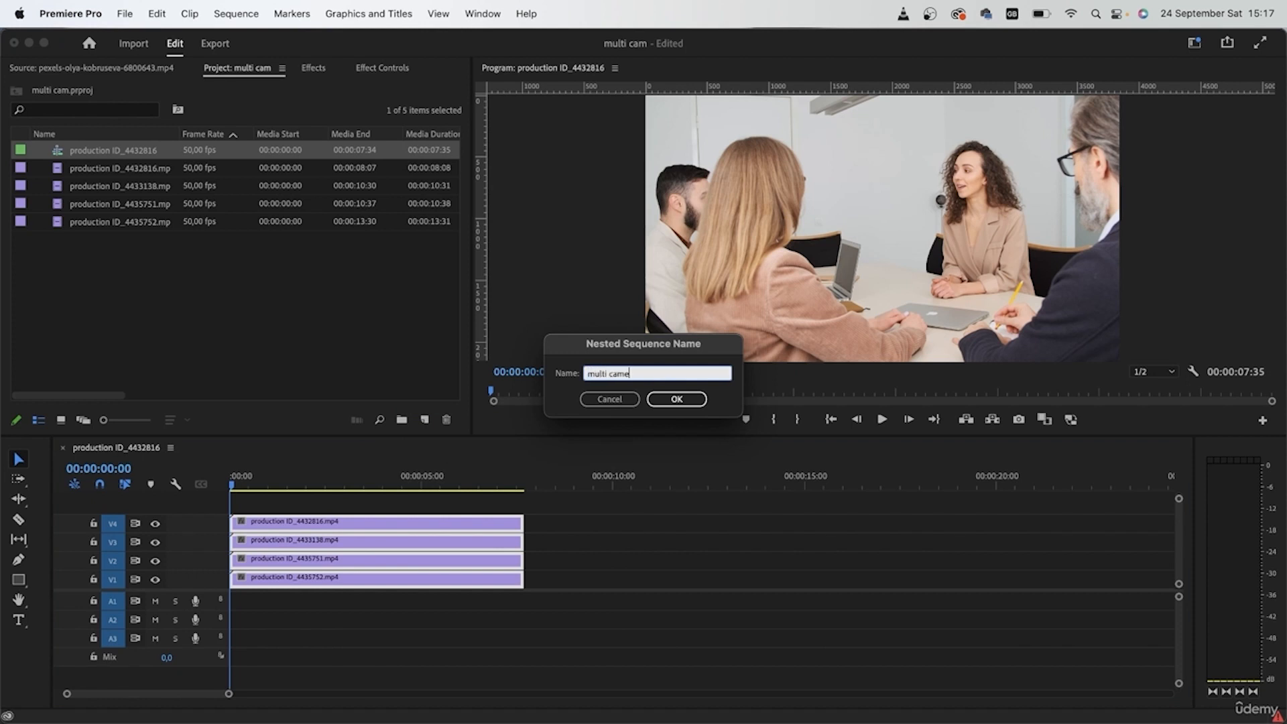
text(ra)
key(Return)
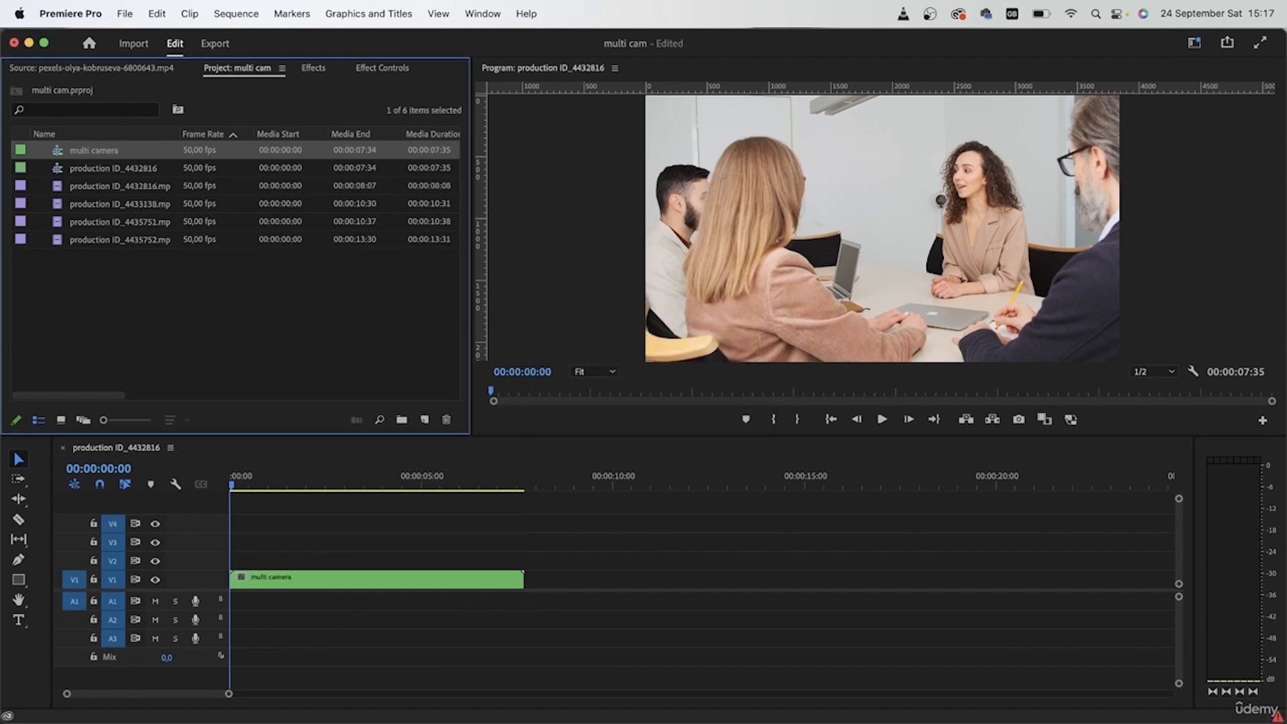
Step: Enable multi-camera on the nested "multi camera" clip in the timeline
click(469, 580)
right_click(423, 583)
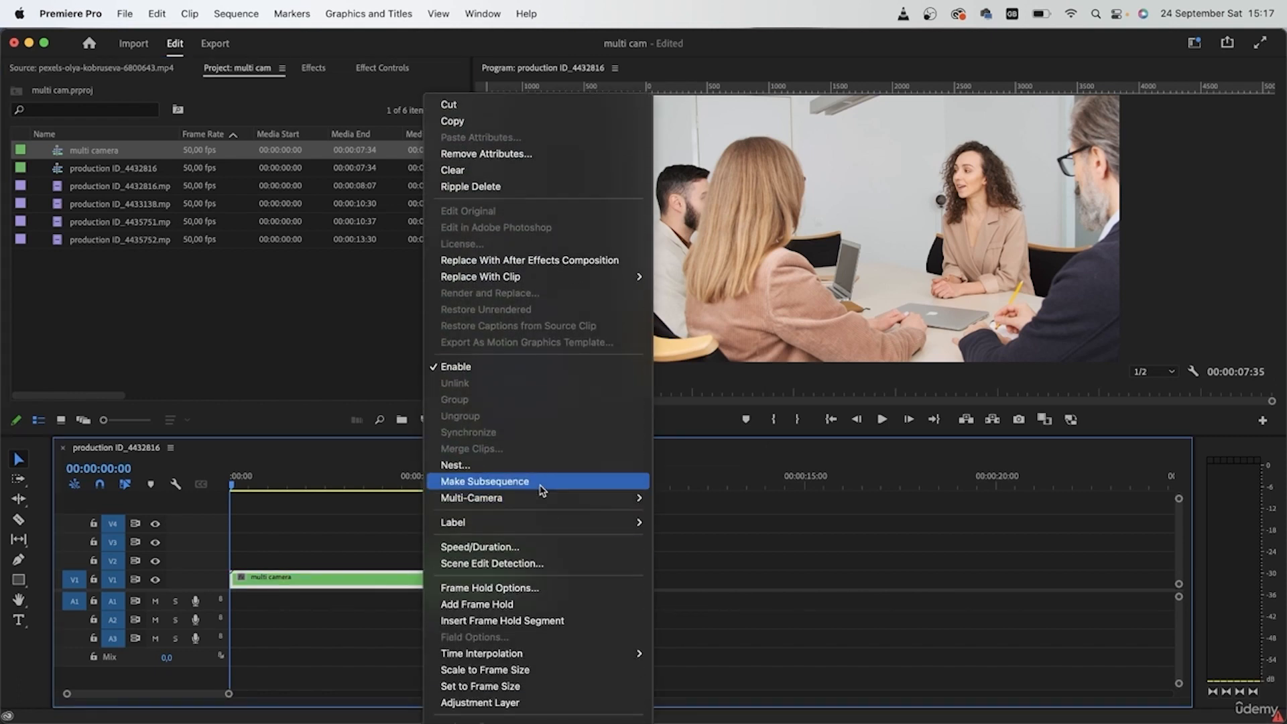
mouse_move(499, 499)
click(675, 498)
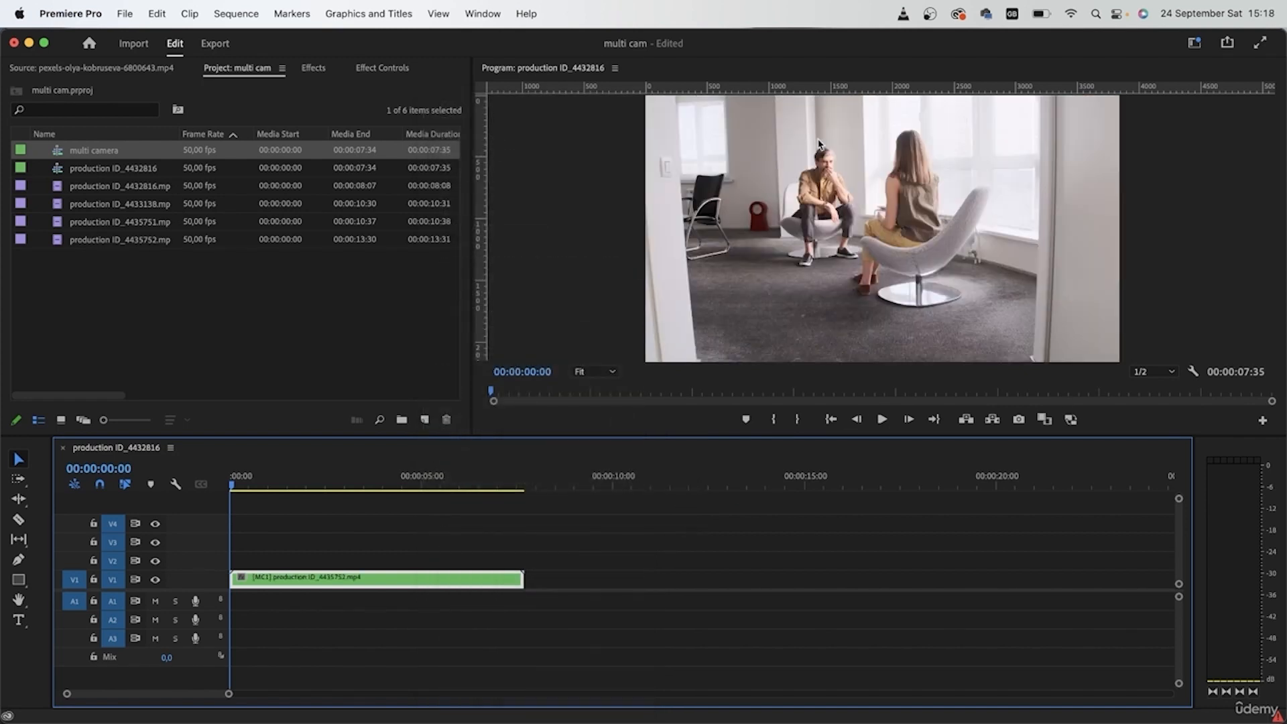
Step: Switch the Program monitor to Multi-Camera view, deselect the nested clip and keep the playhead at the sequence start
click(1193, 372)
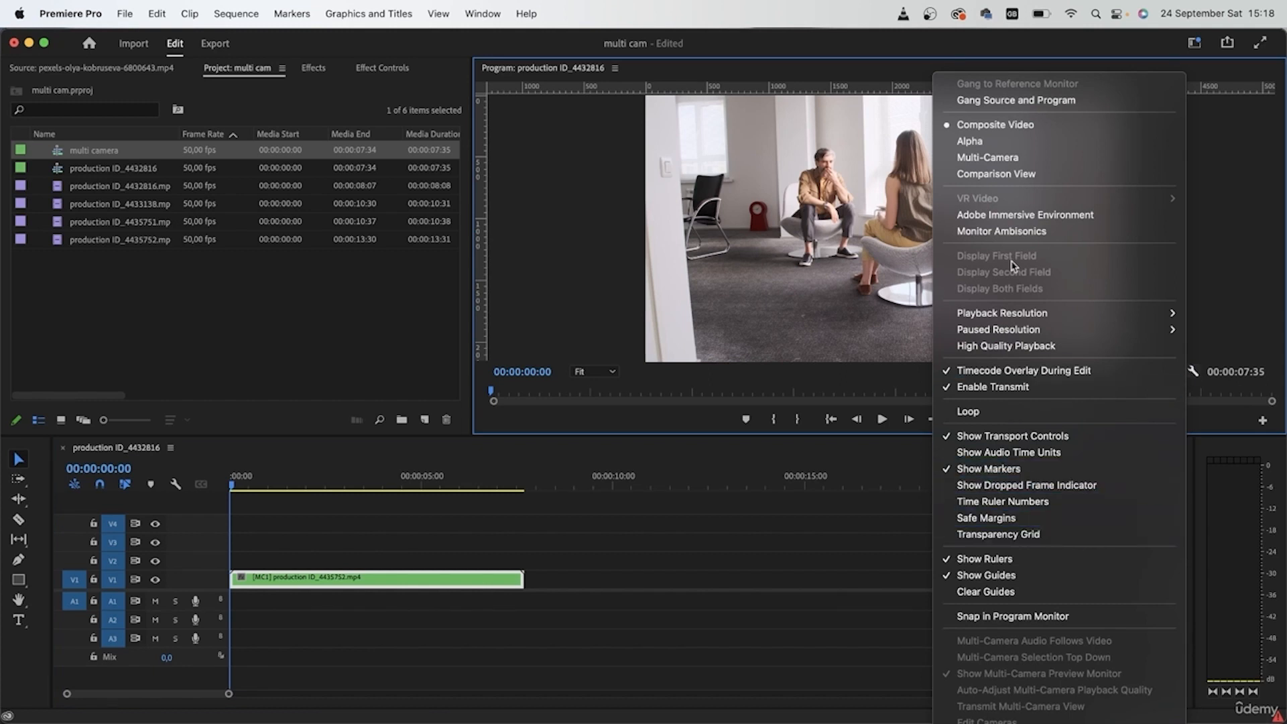
click(1039, 158)
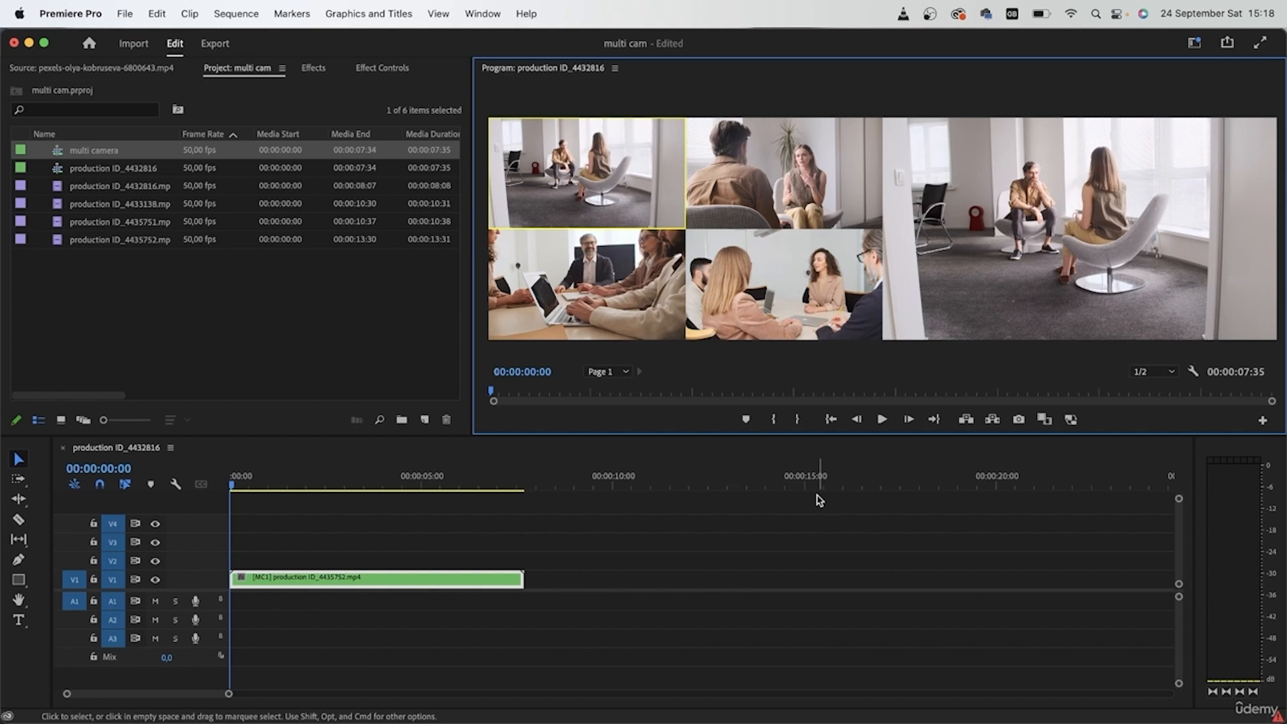
click(623, 525)
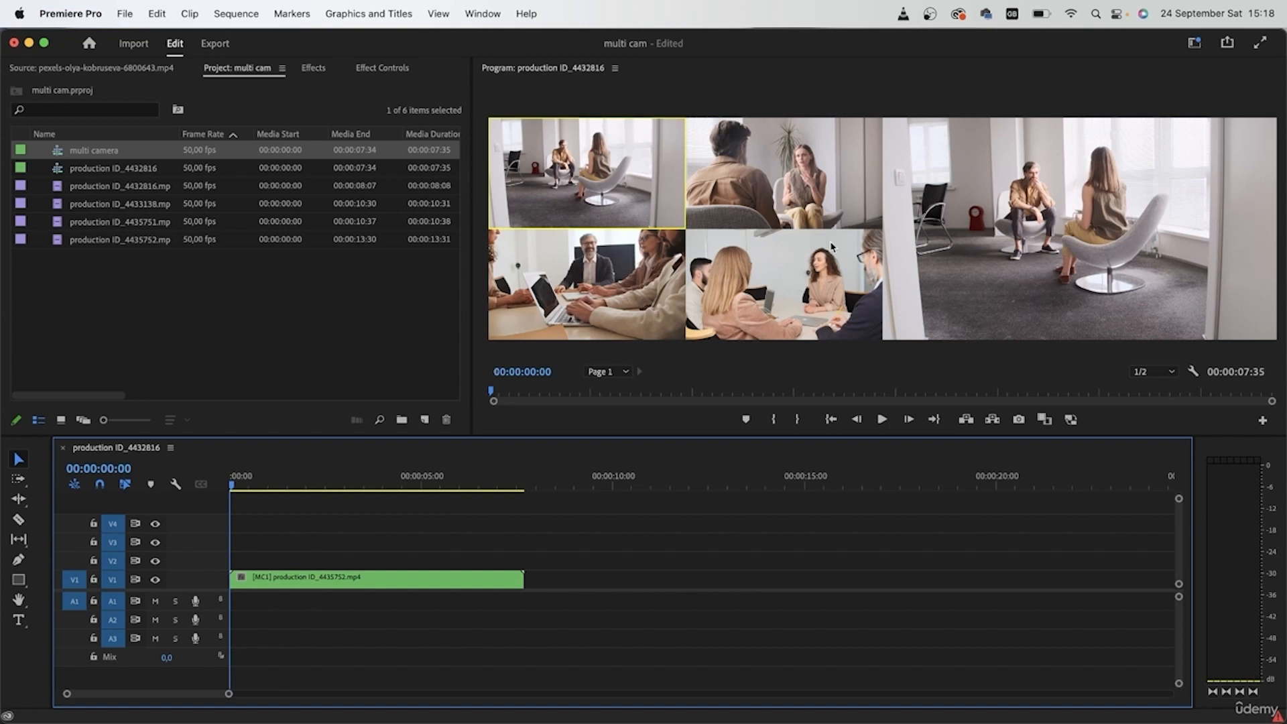
mouse_move(247, 483)
mouse_down()
mouse_move(396, 483)
mouse_move(231, 483)
mouse_up()
Step: Open the keyboard shortcut settings and filter the application commands for "camera" to find the Cut to Camera commands
key(super+alt+k)
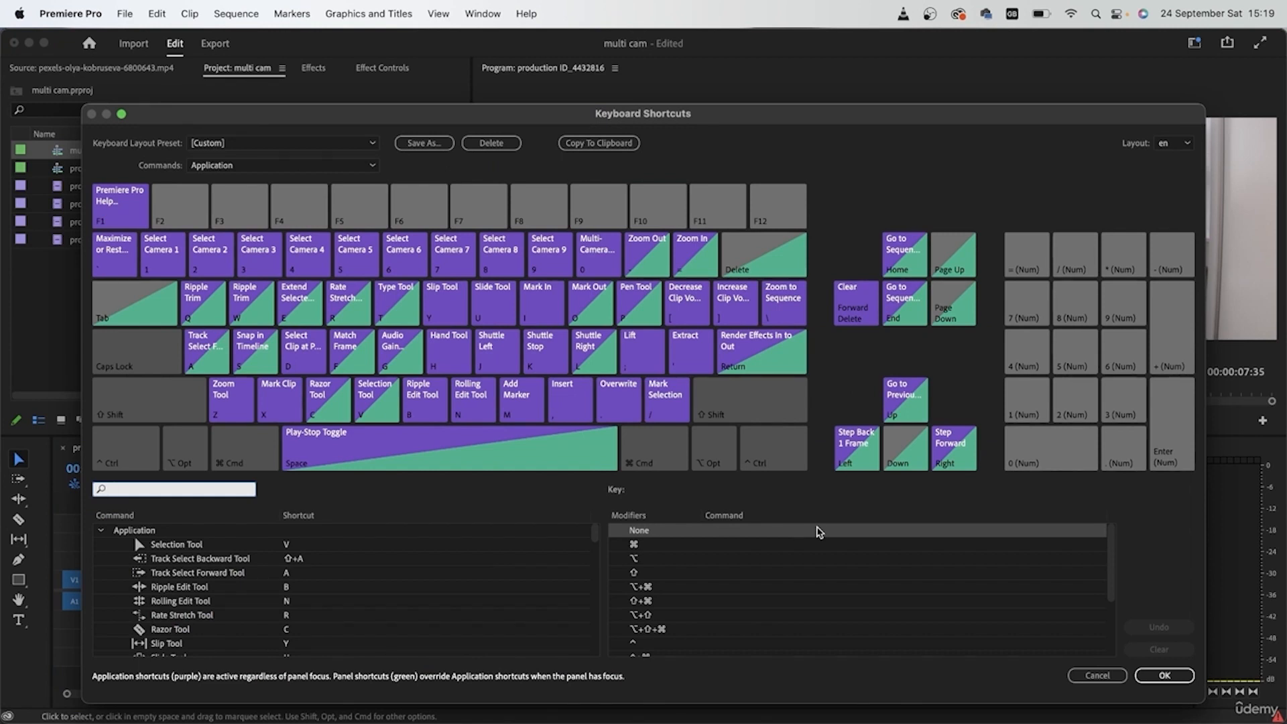
drag(403, 113, 400, 60)
click(135, 436)
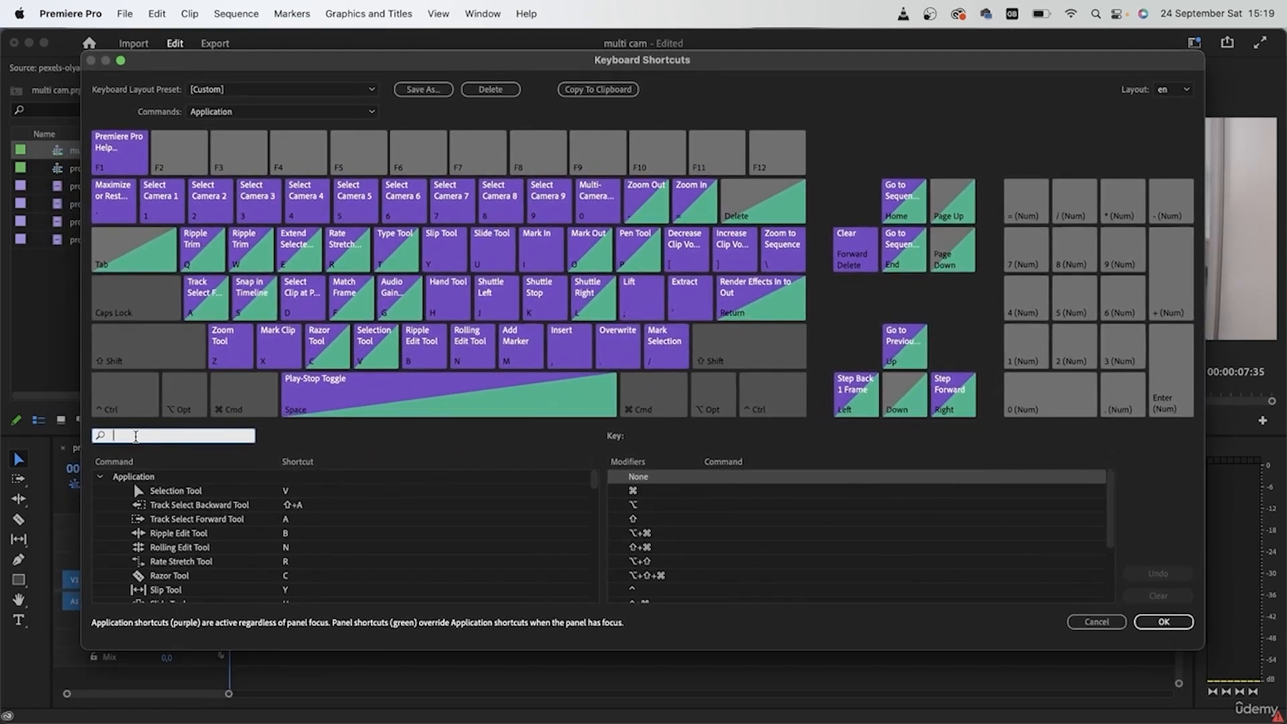
text(camer)
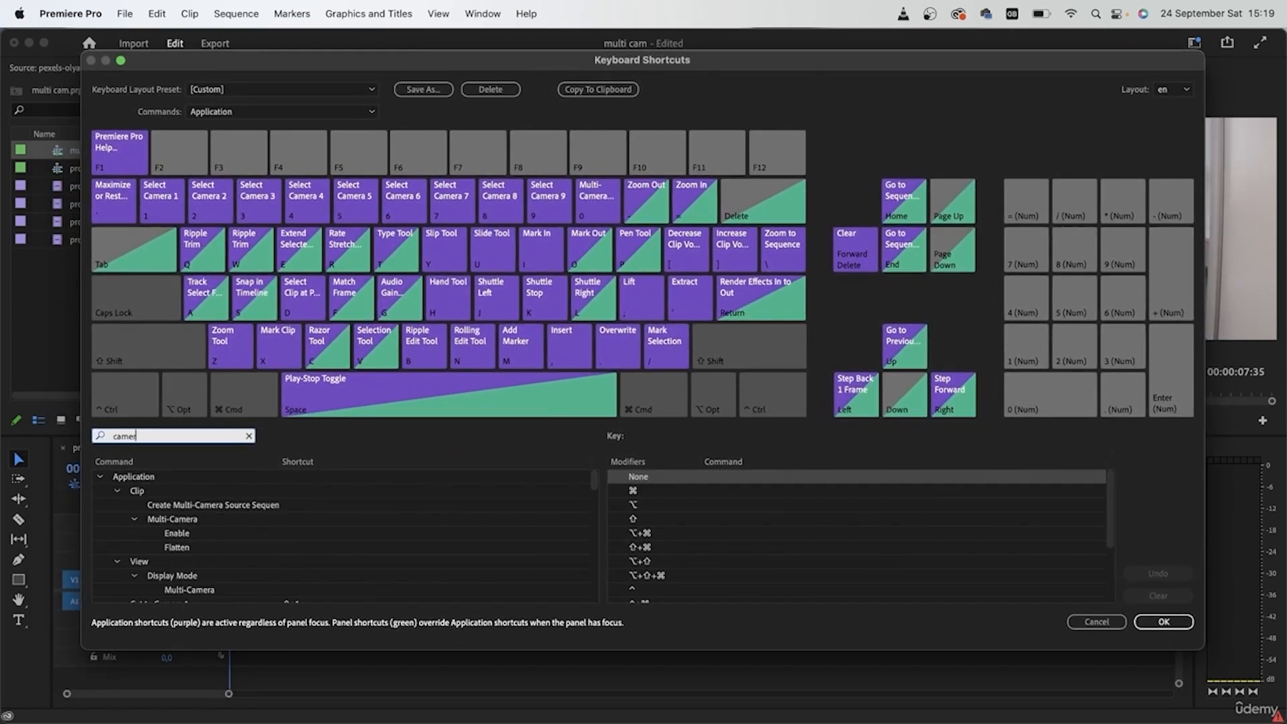
scroll(281, 525, down, 3)
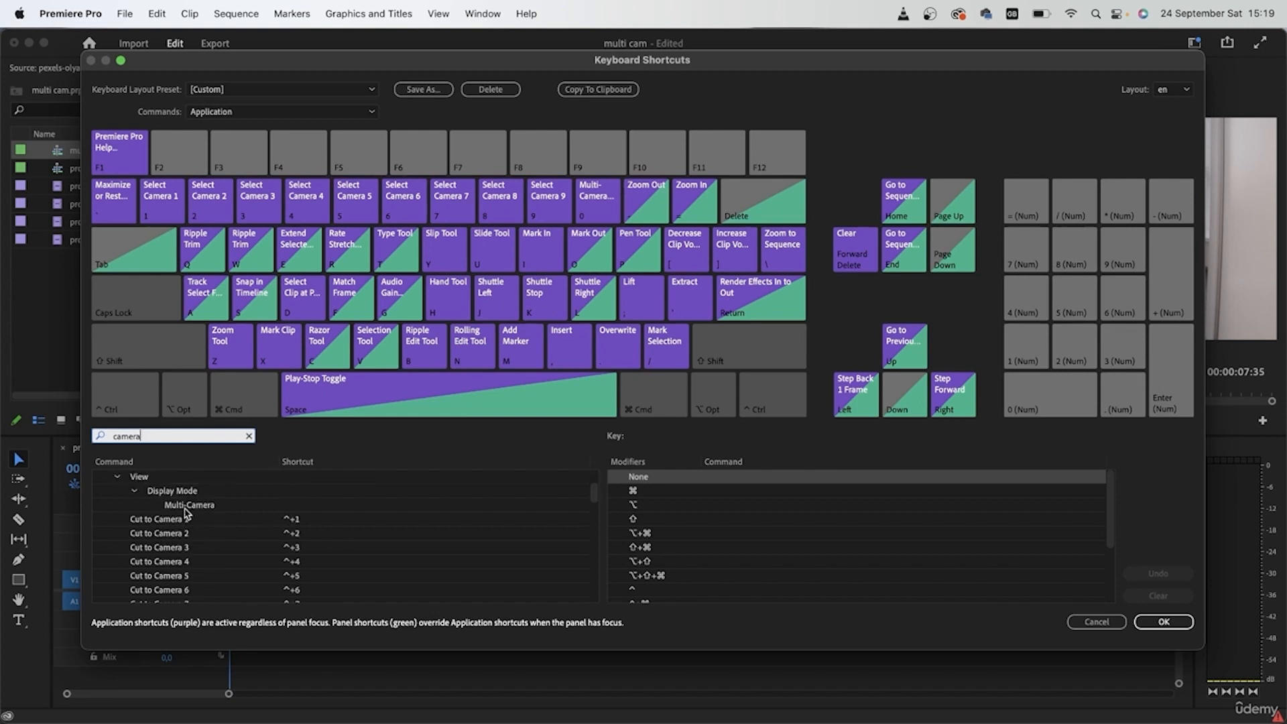
click(161, 533)
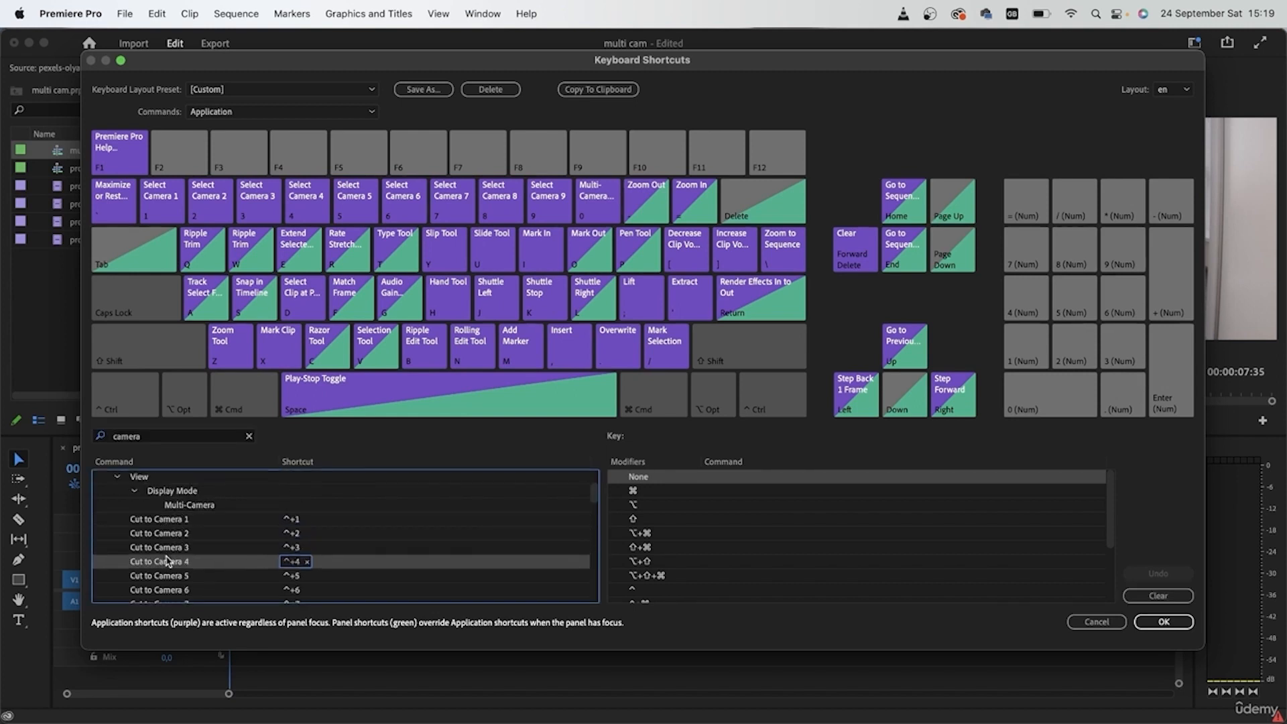
Step: Remove the existing shortcut of the Cut to Camera 1 command and assign 1 to it instead
click(284, 520)
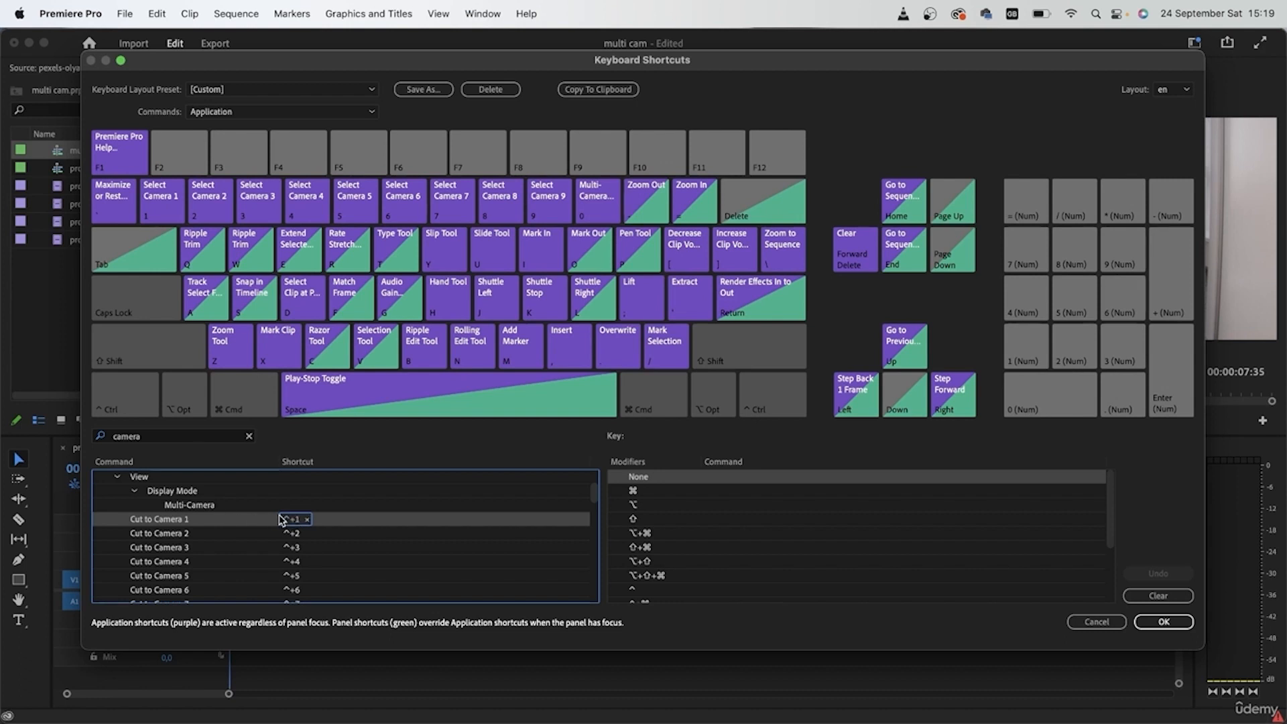
click(307, 520)
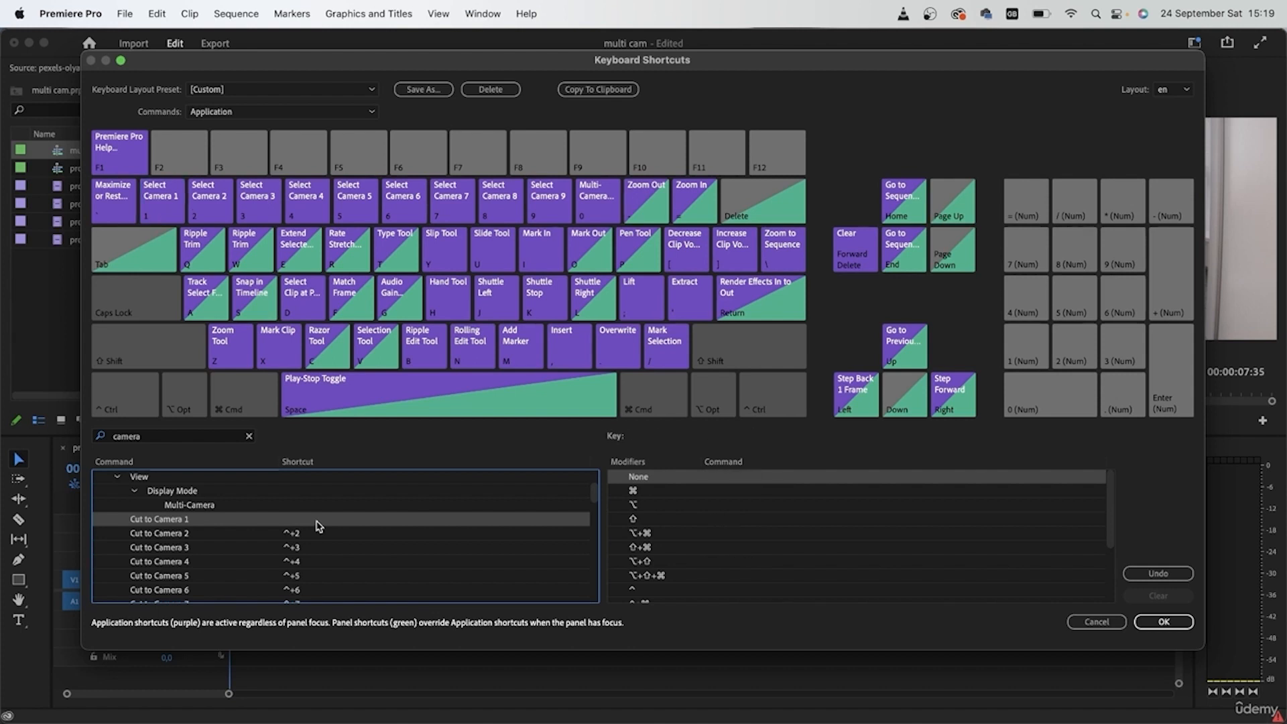
click(285, 523)
key(1)
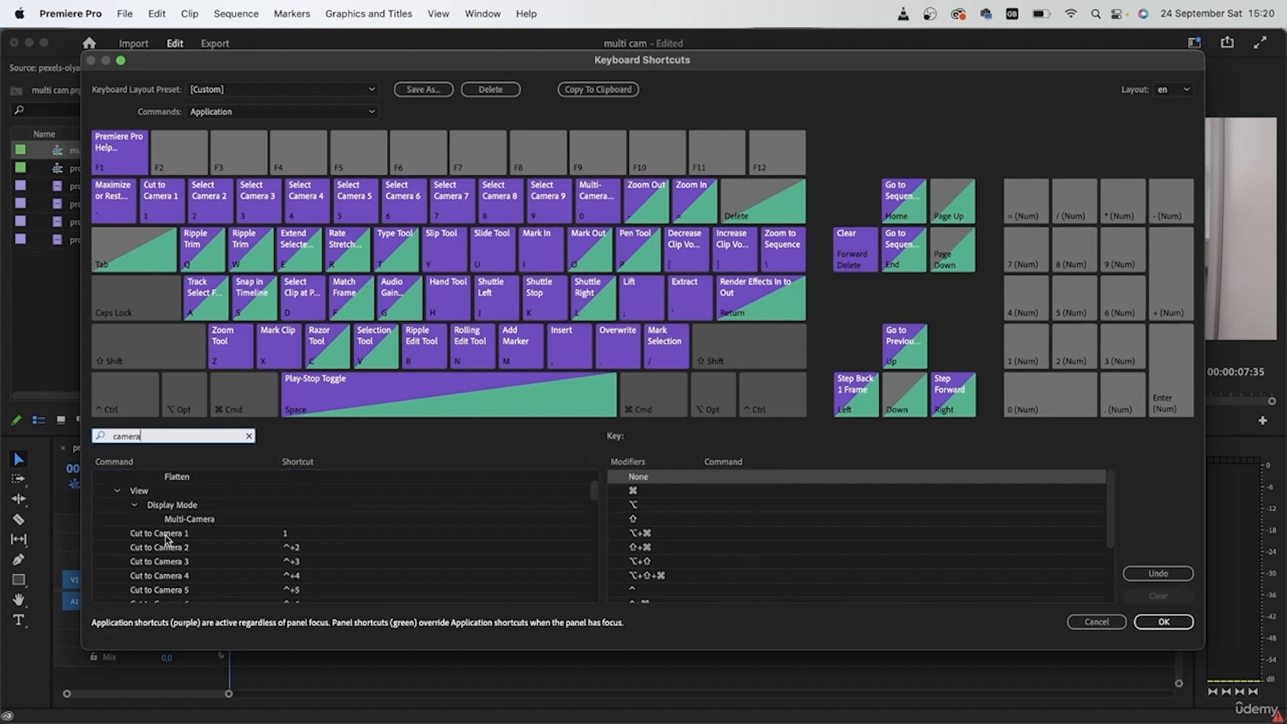
Step: Replace the shortcuts of Cut to Camera 2, Cut to Camera 3 and Cut to Camera 4 with 2, 3 and 4
click(290, 549)
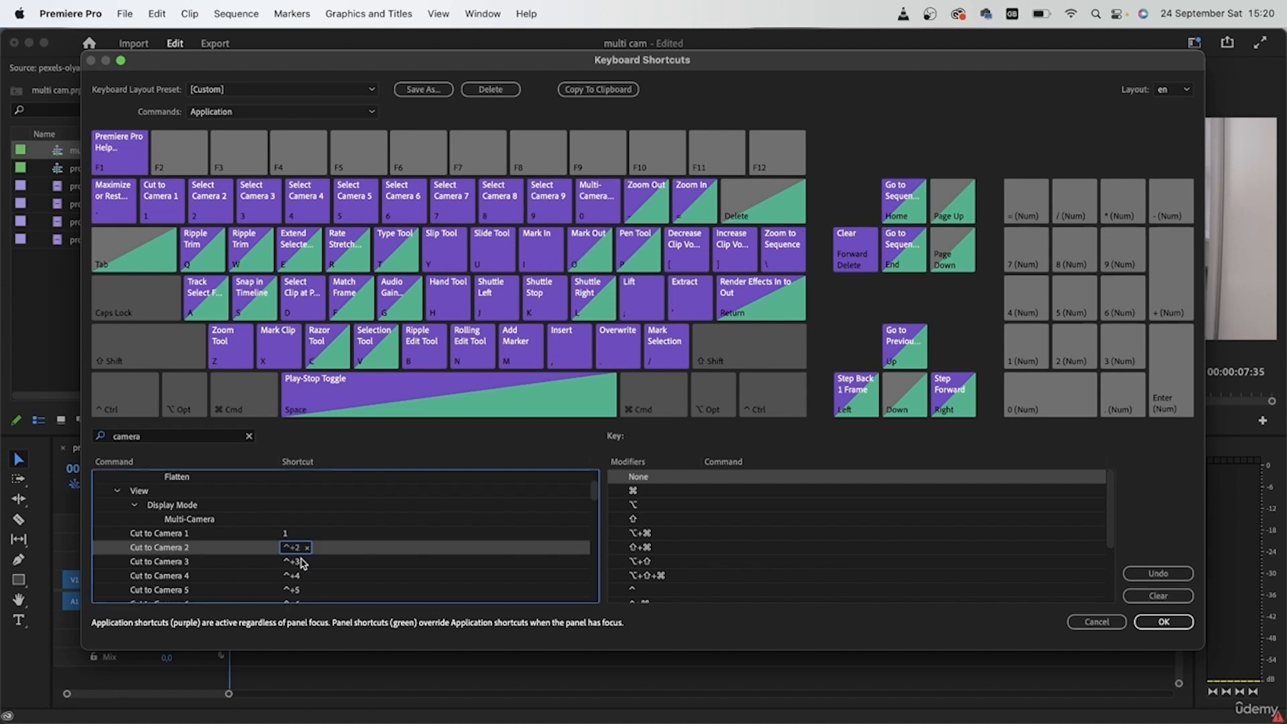
click(307, 547)
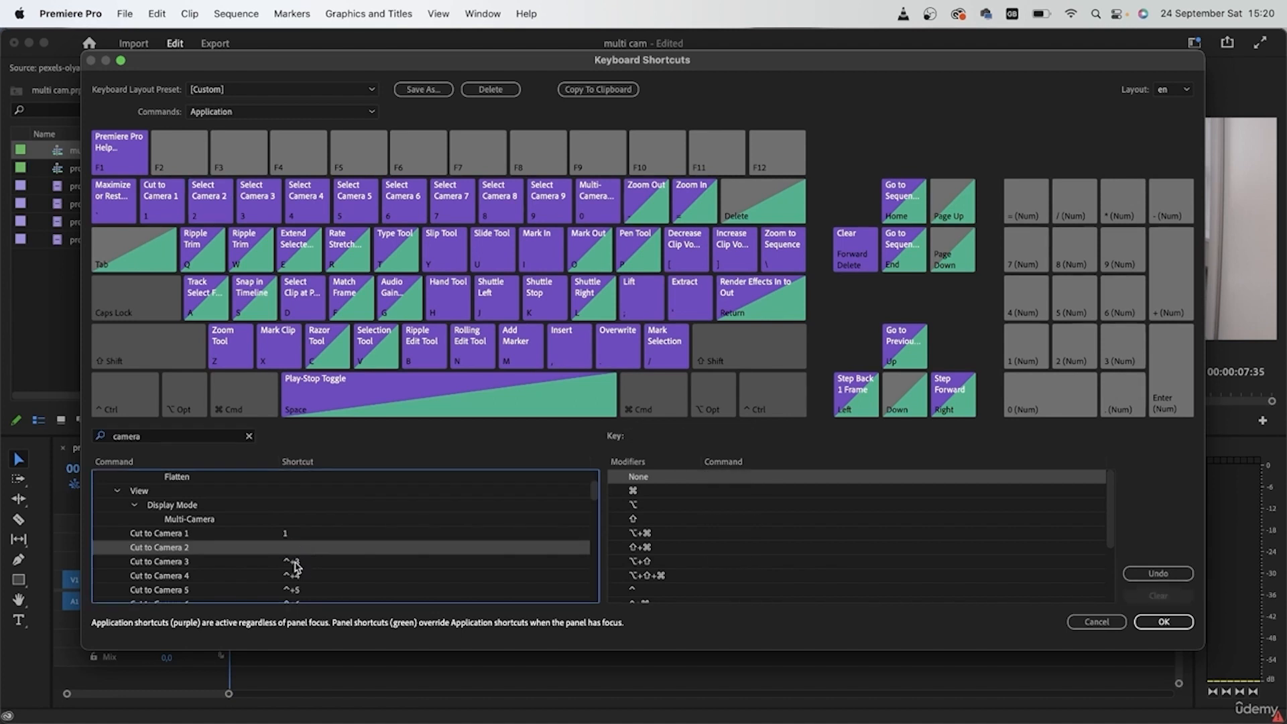
click(293, 565)
click(307, 561)
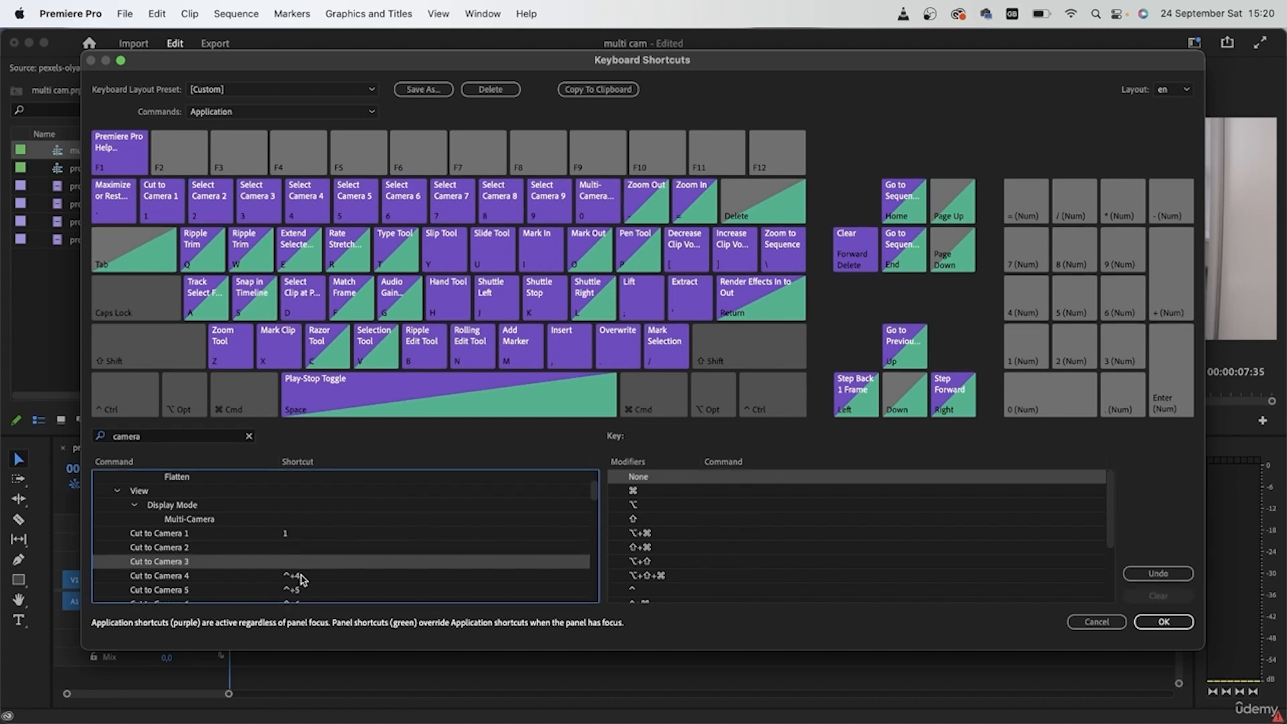
click(332, 537)
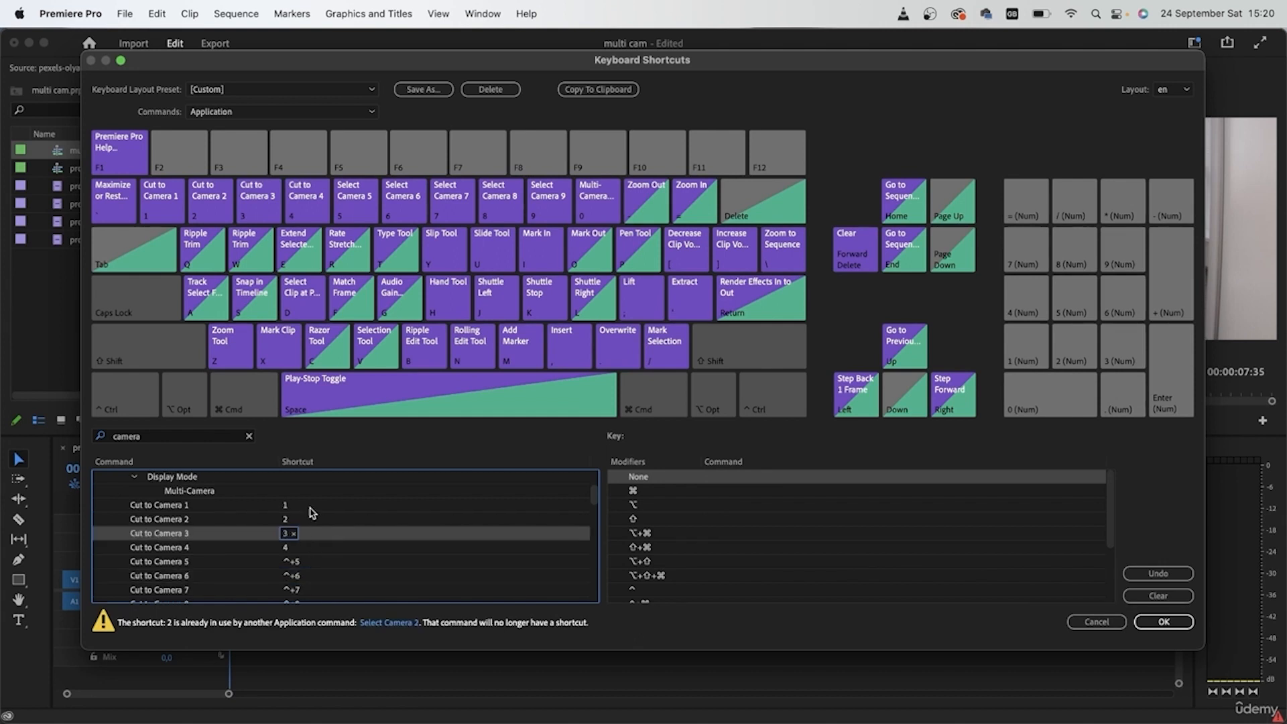
click(308, 507)
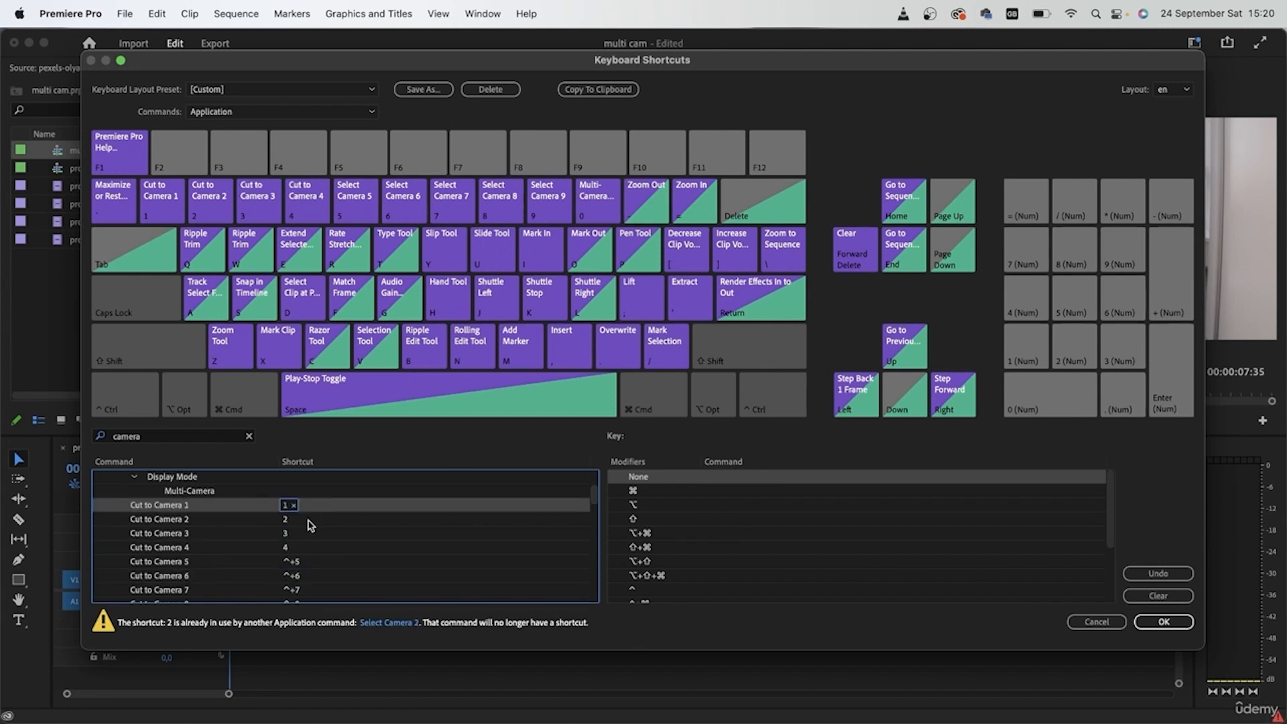
click(307, 521)
click(307, 544)
Step: Review the shortcuts assigned to Cut to Camera 1 through 4 and save the shortcut changes
scroll(228, 570, down, 3)
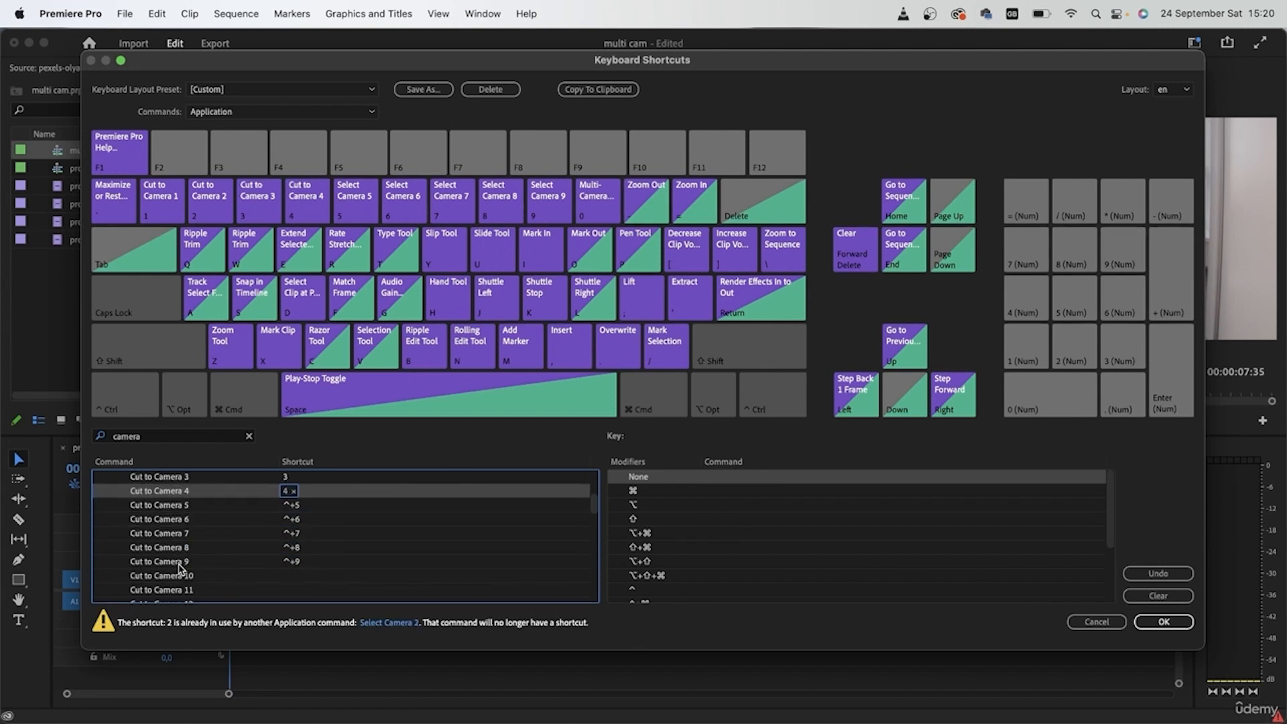
scroll(183, 569, down, 1)
scroll(182, 568, up, 4)
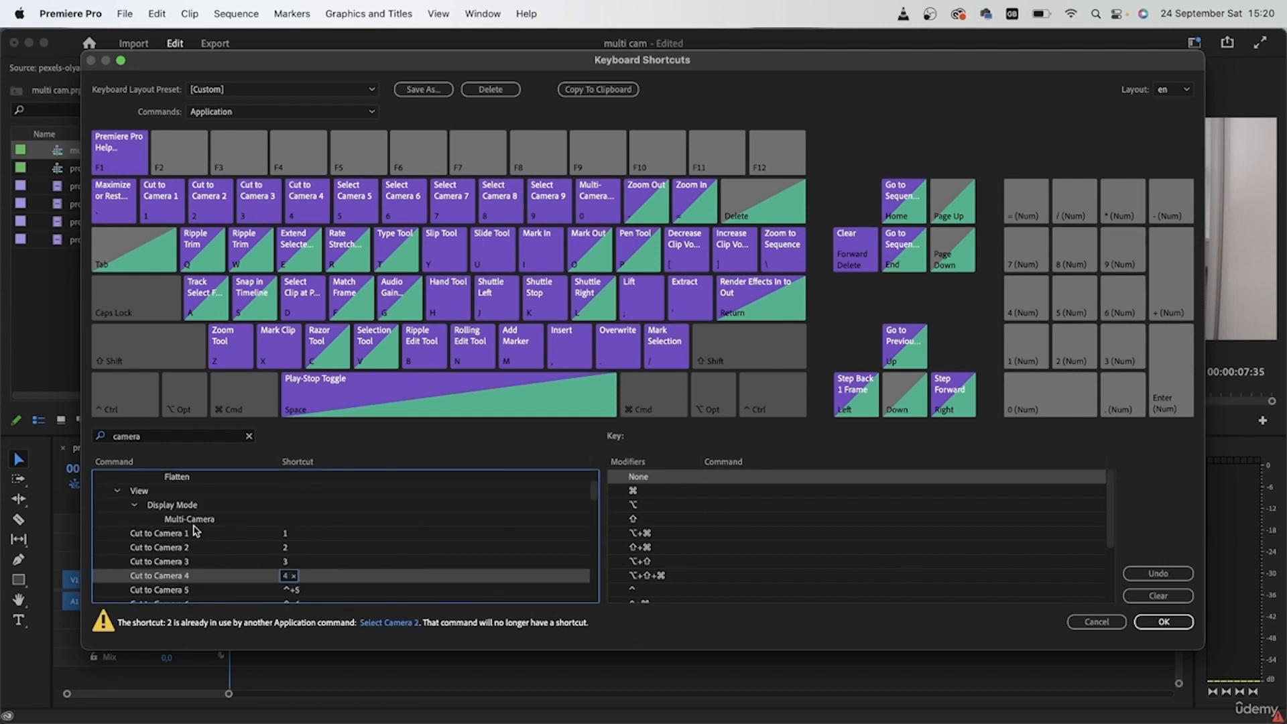
click(226, 562)
click(218, 547)
click(218, 534)
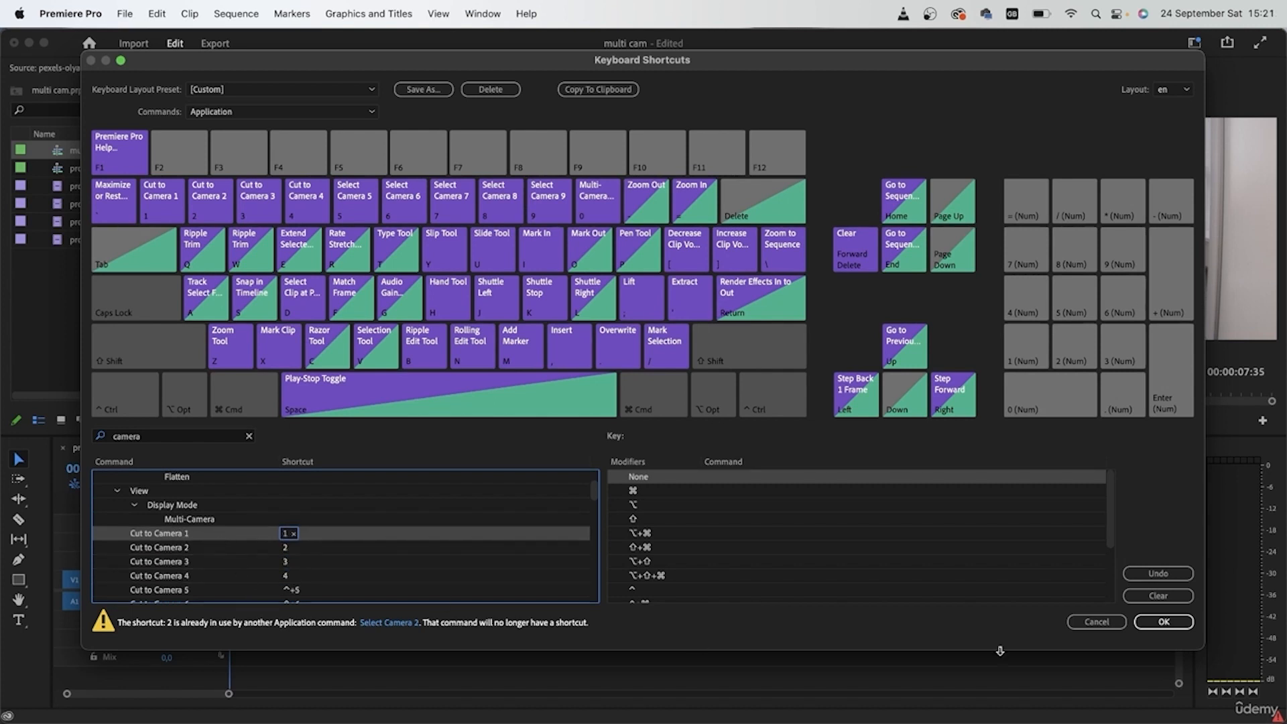
click(1162, 623)
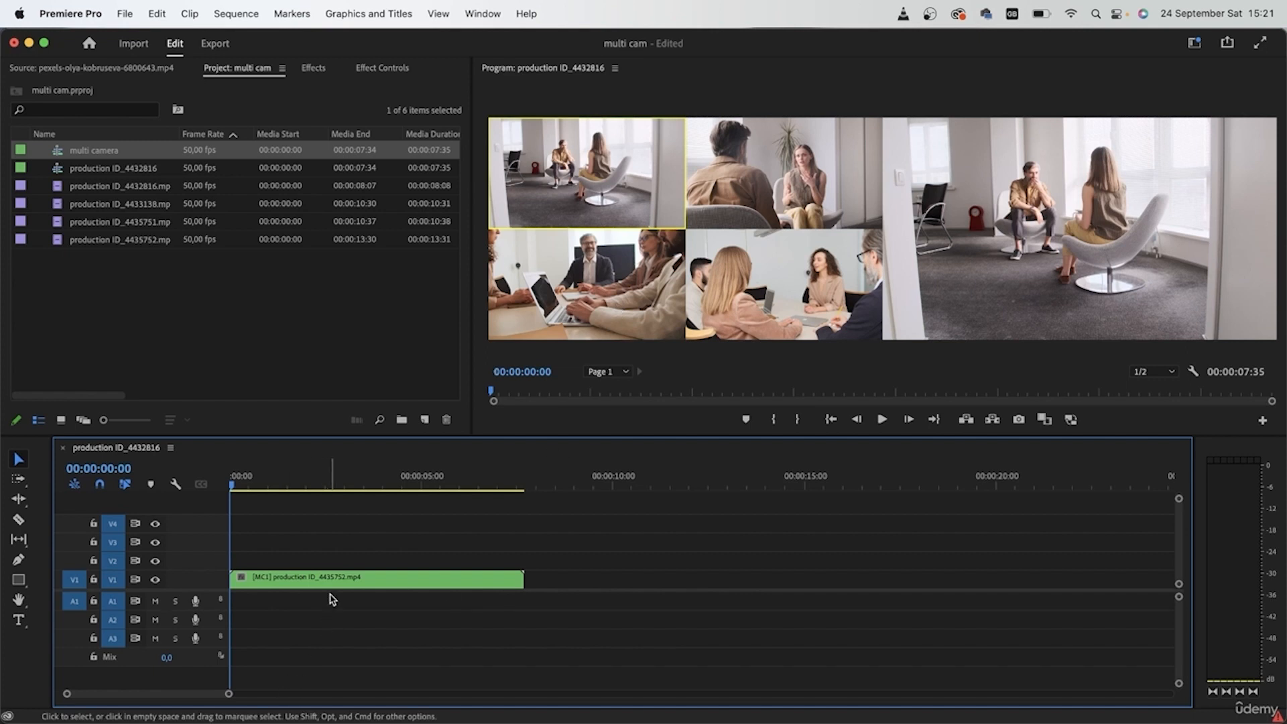
Step: Play the nested multi-camera clip from the start to its end, cutting live between cameras 1, 2, 3 and 4
key(space)
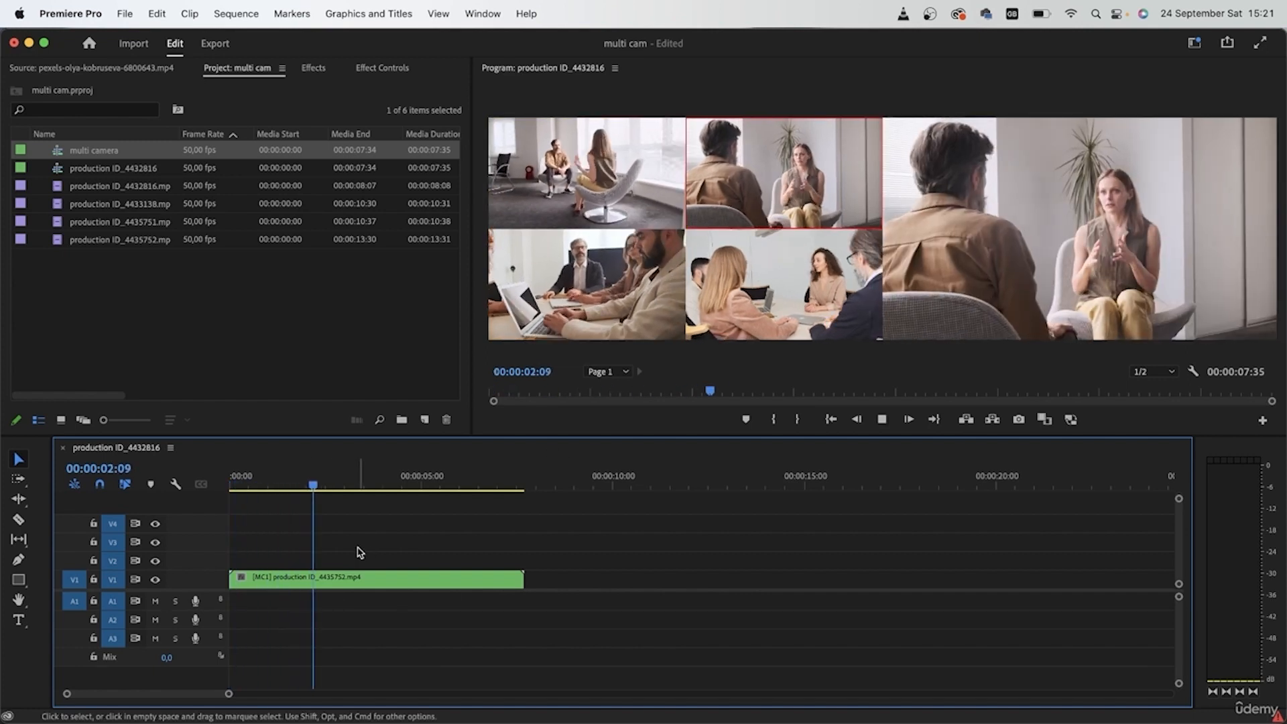
key(3)
key(4)
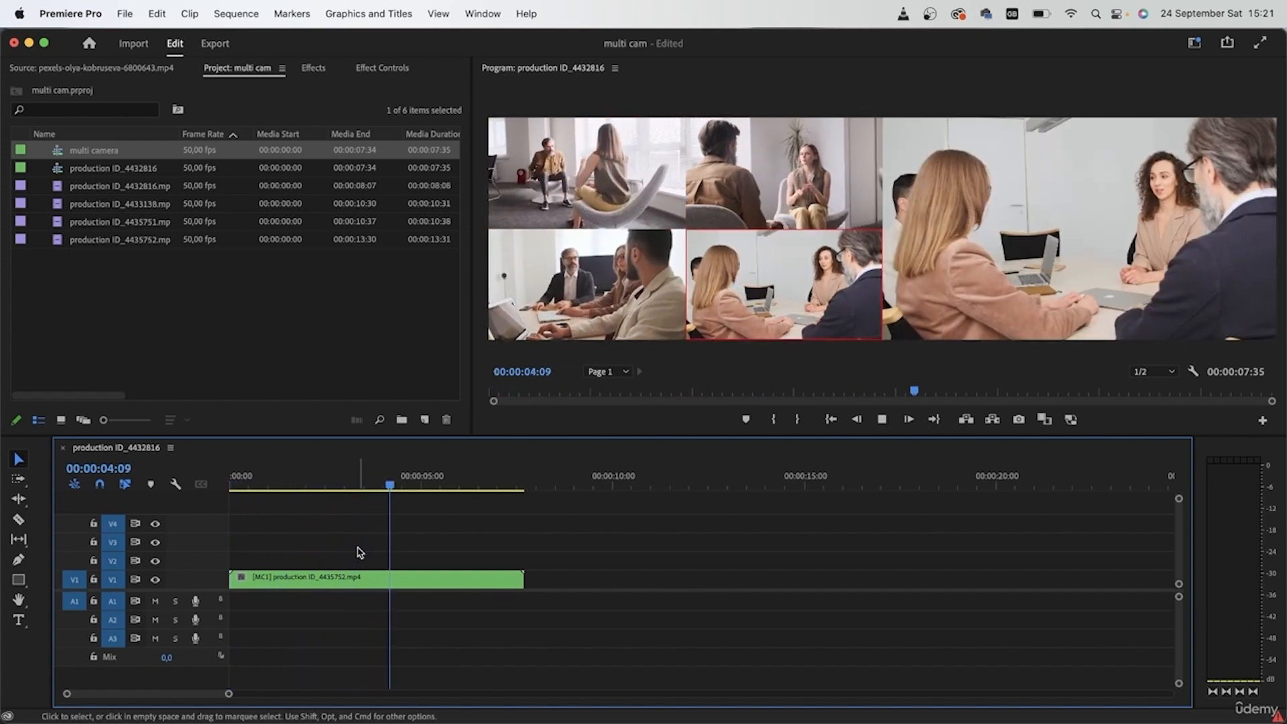
key(1)
key(3)
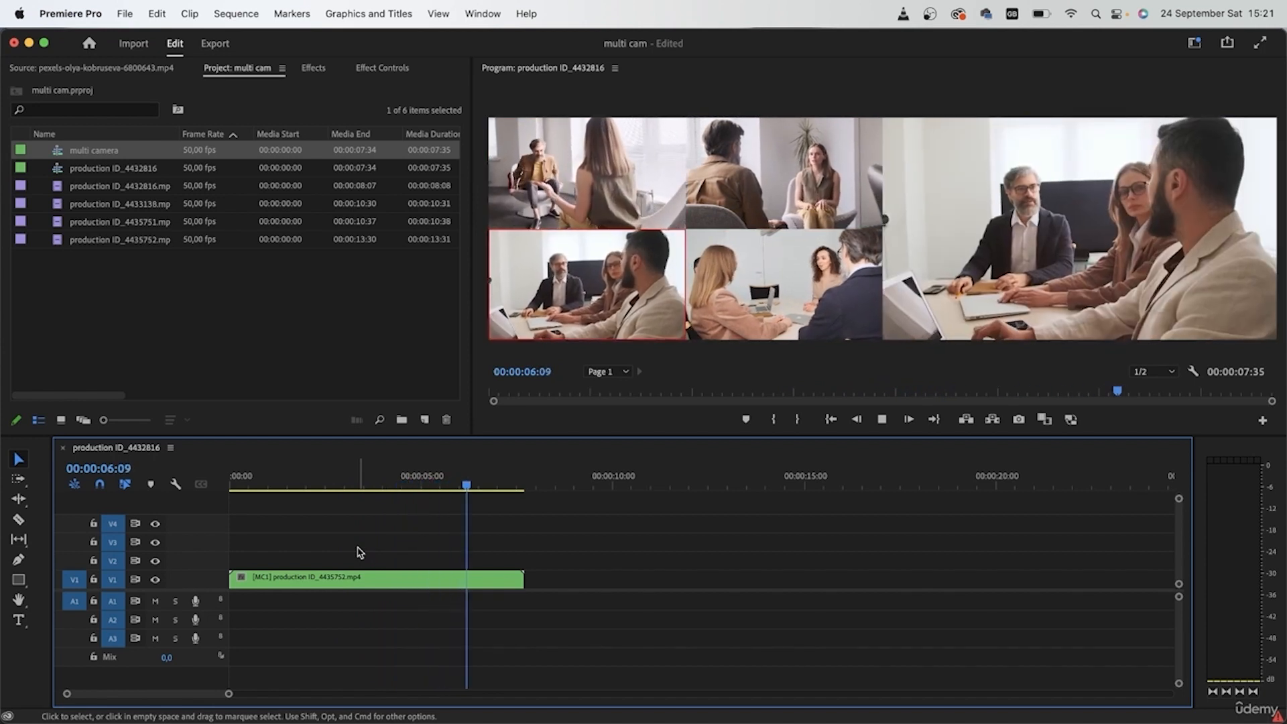
key(2)
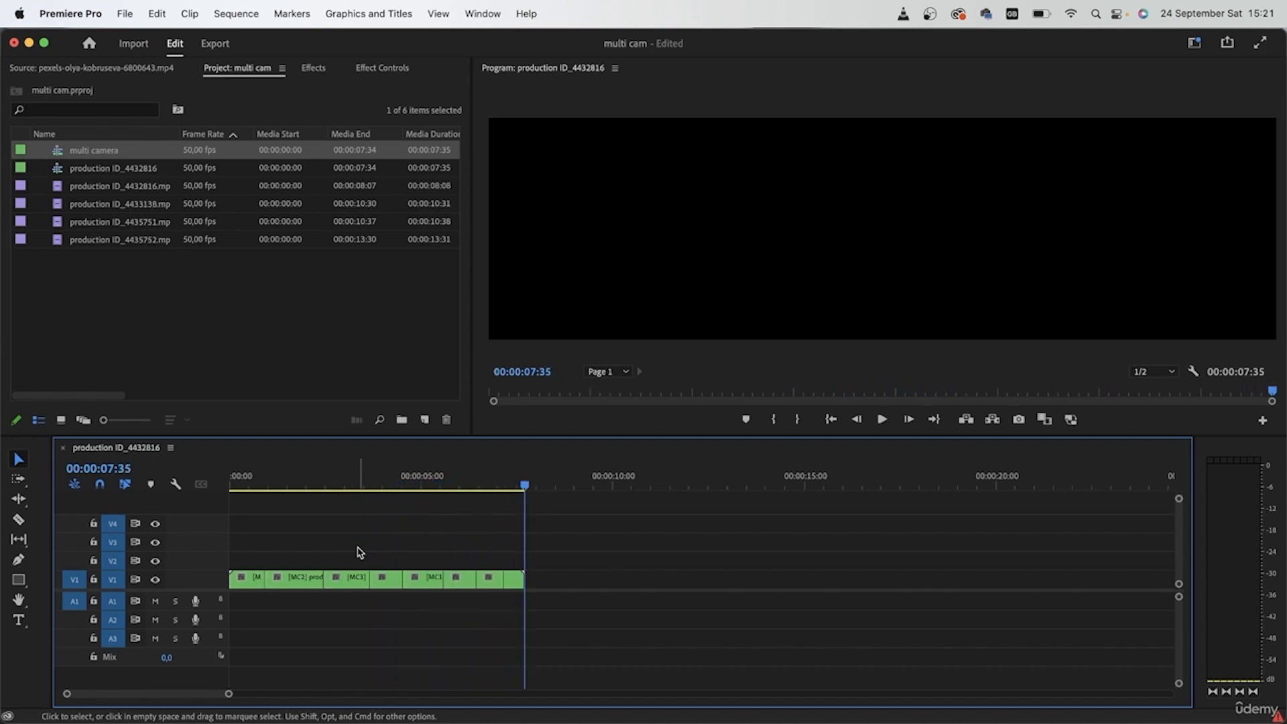
Step: Switch the Program monitor to Composite Video and play the edited sequence from the start
drag(525, 488, 200, 526)
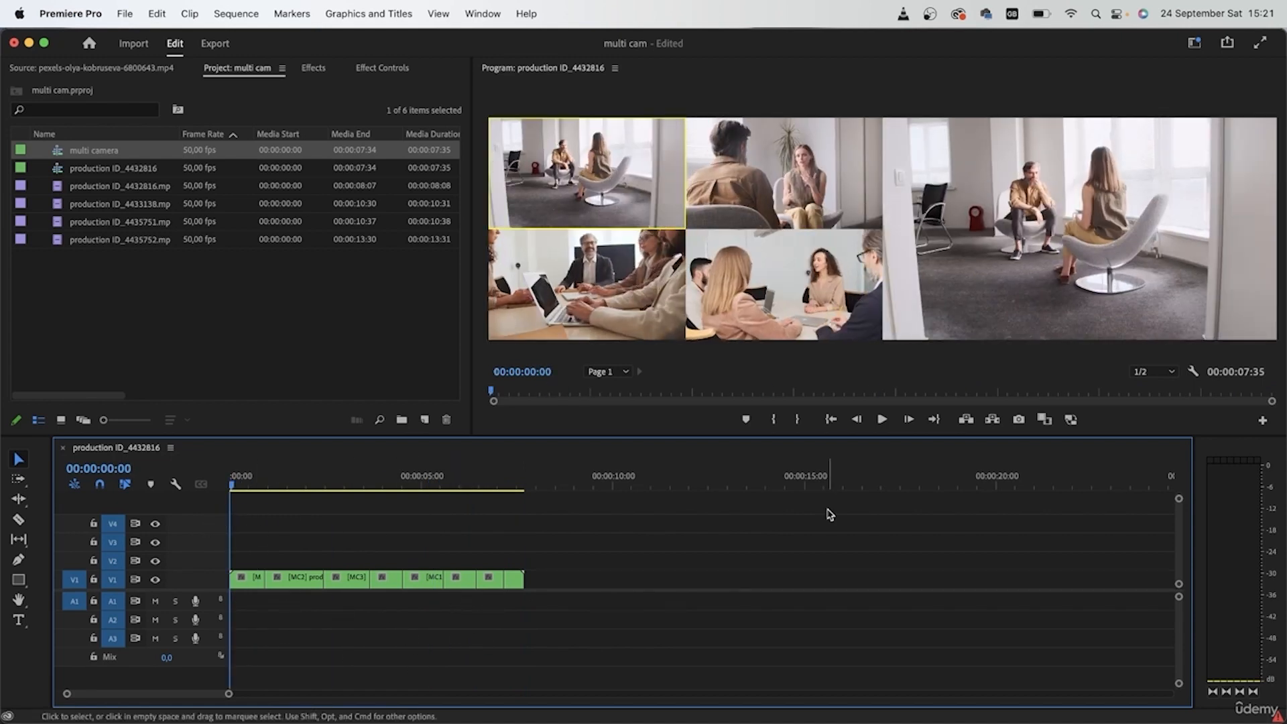
click(1193, 372)
click(1193, 374)
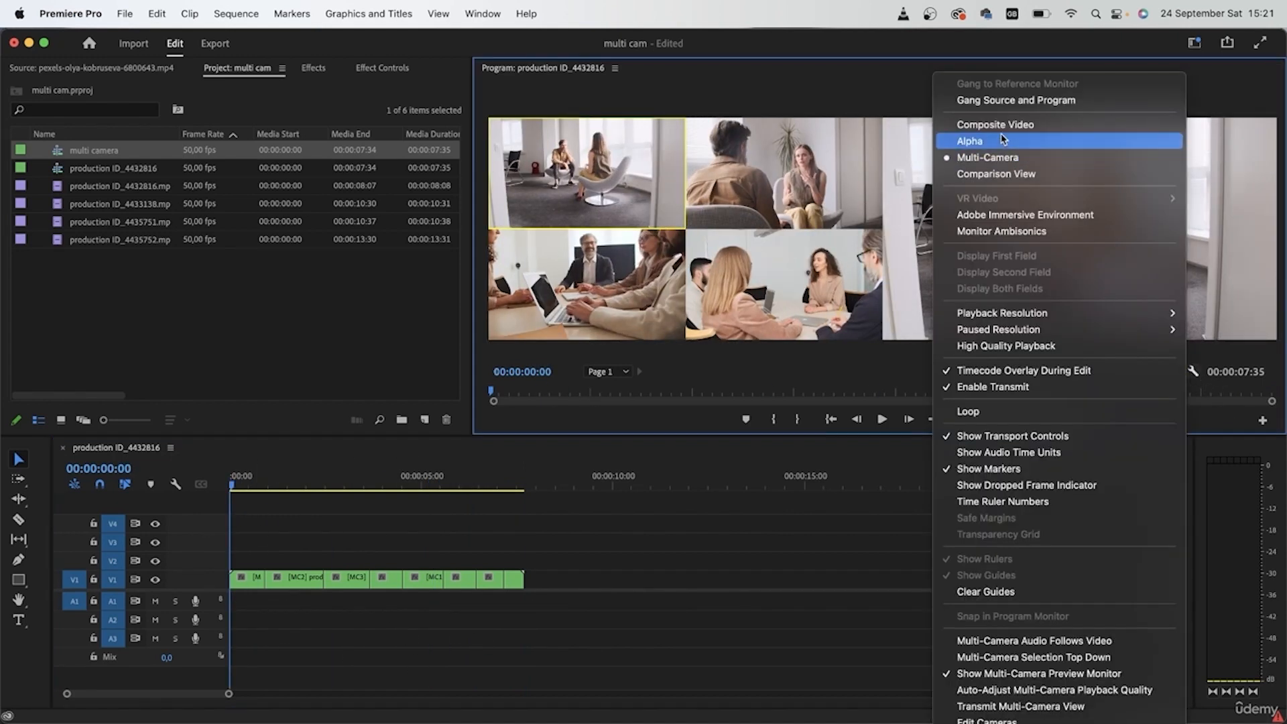
click(1009, 123)
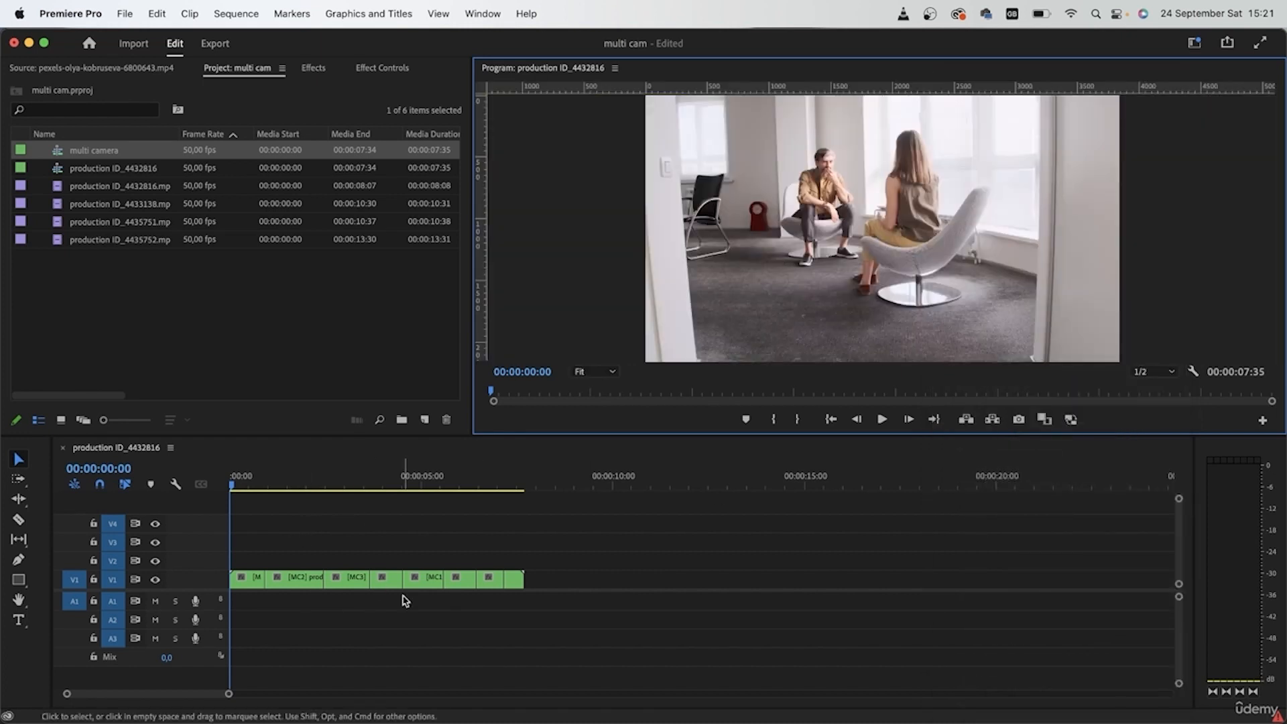
key(space)
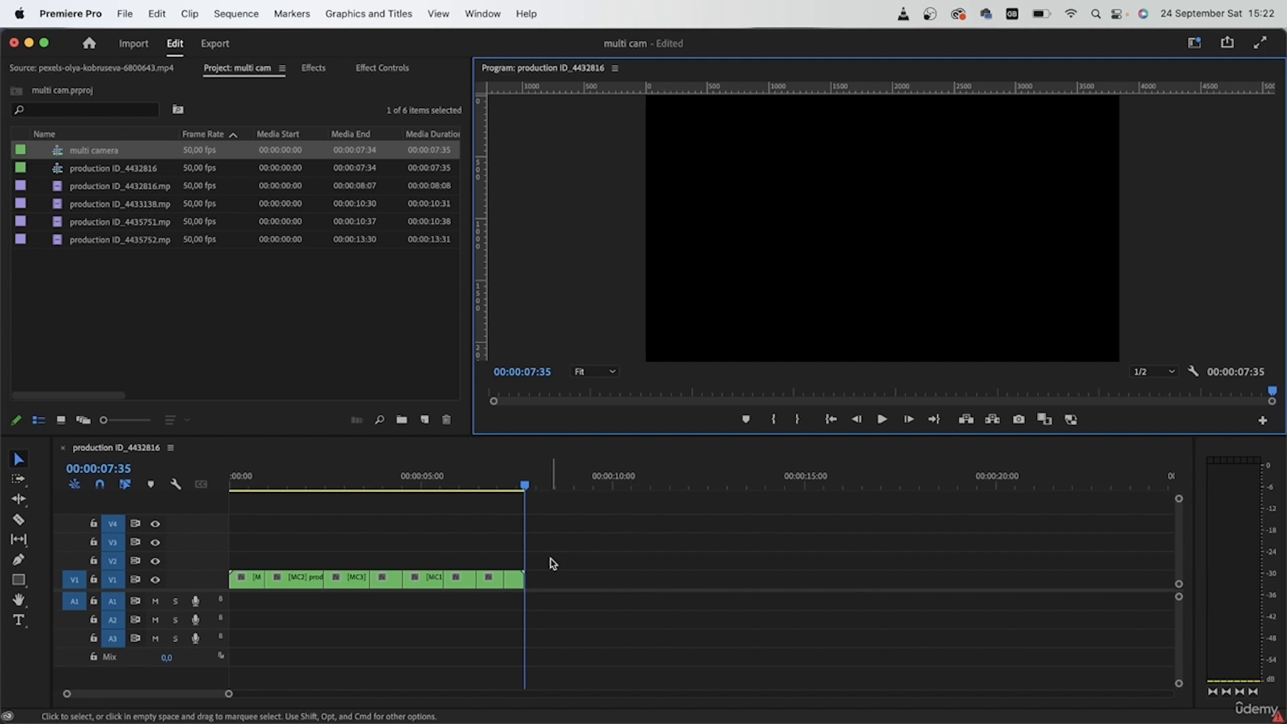
Step: Place production ID_4433138.mp4 on V1 after a gap, split it at 00:00:11:23 and replace the portion after the cut with production ID_4435752.mp4
drag(124, 203, 634, 575)
drag(627, 484, 670, 486)
key(super+k)
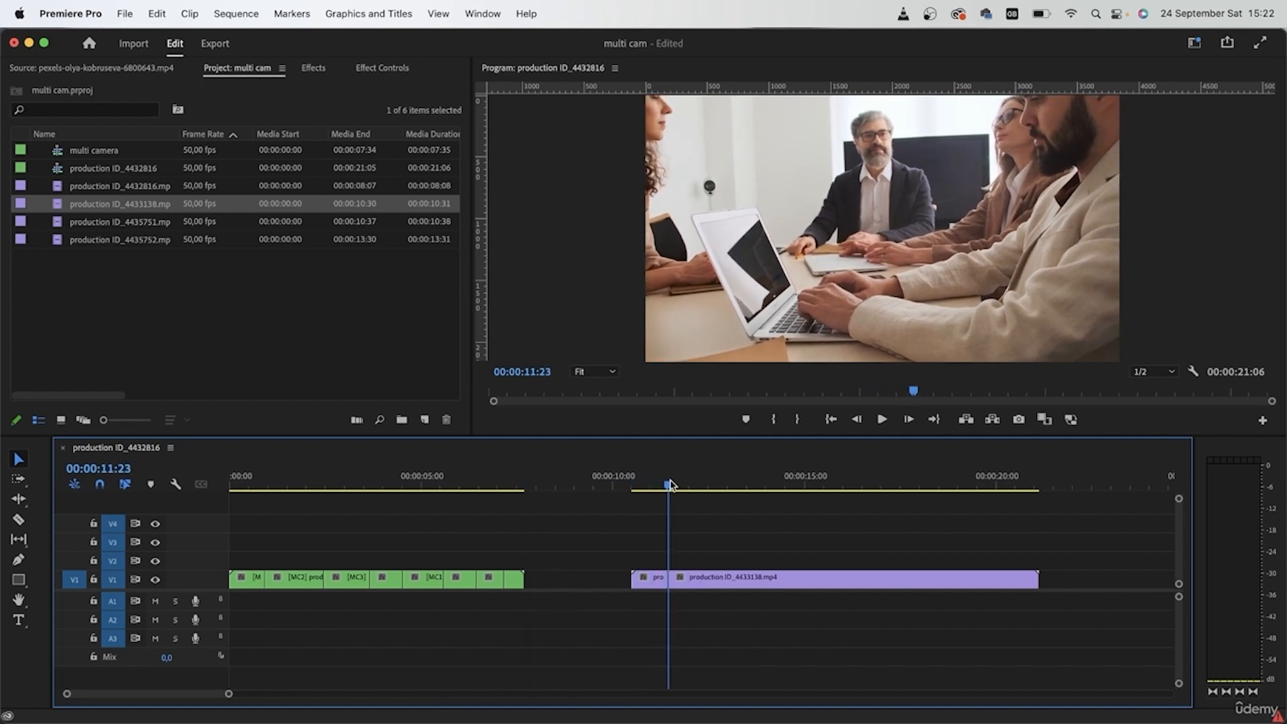
click(734, 576)
key(Delete)
drag(111, 241, 675, 579)
drag(656, 487, 1014, 575)
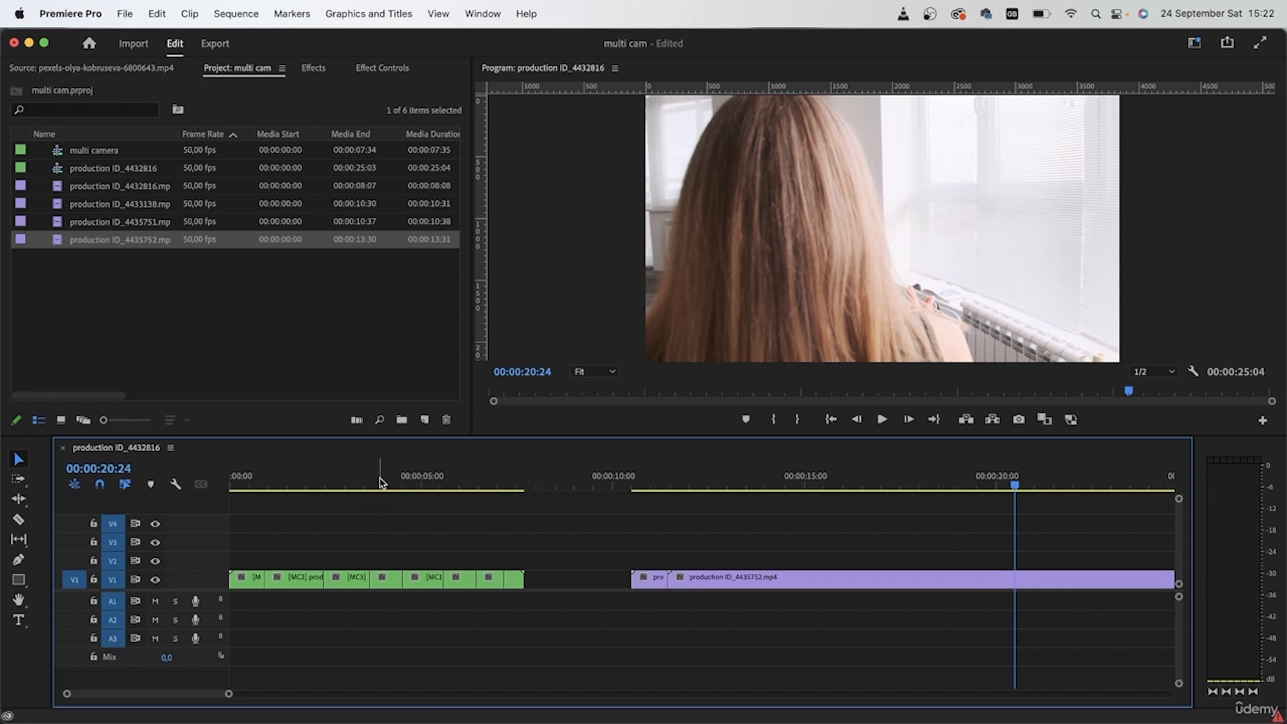
Step: Return the playhead to the sequence start and delete the two added clips beyond the multi-camera edit
drag(382, 477, 218, 582)
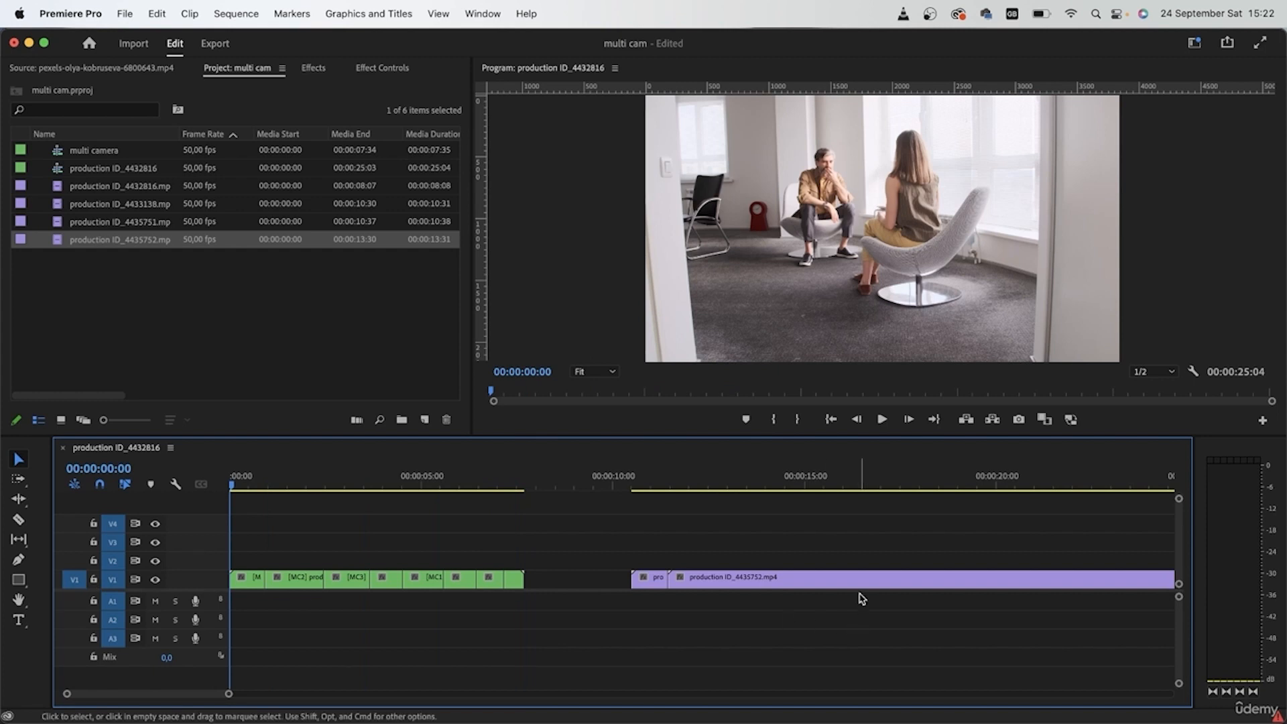
key(Delete)
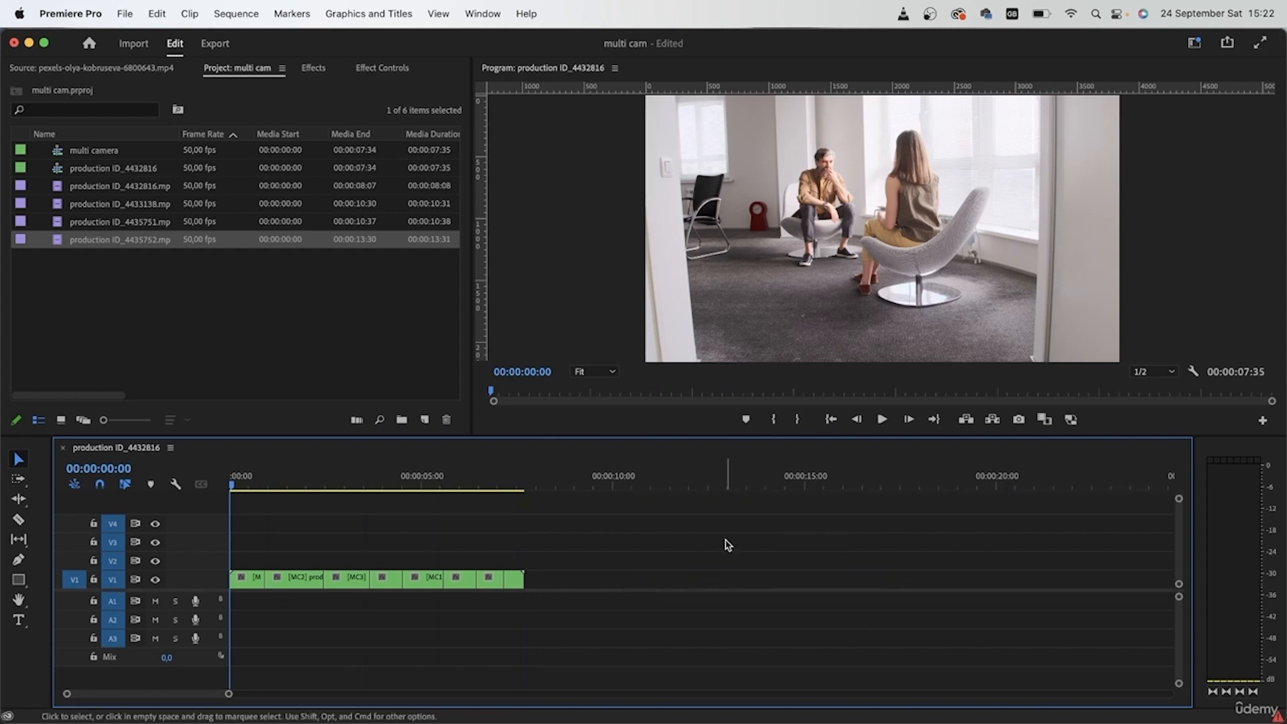